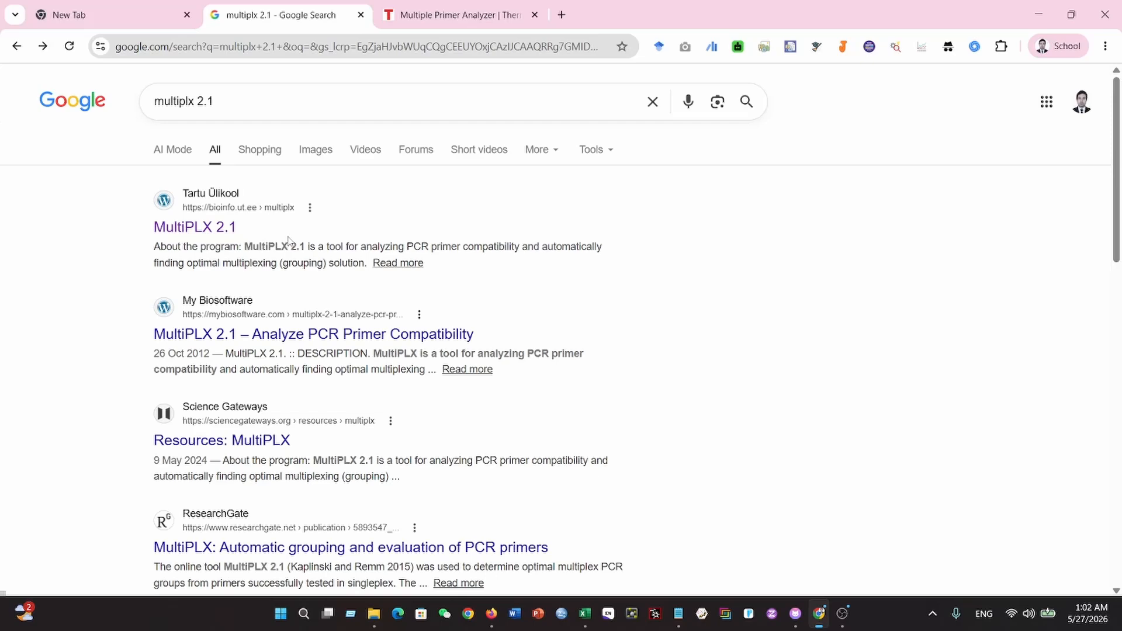
Switch to Excel and look through the best primer combinations listed in column A of Sheet8
click(584, 613)
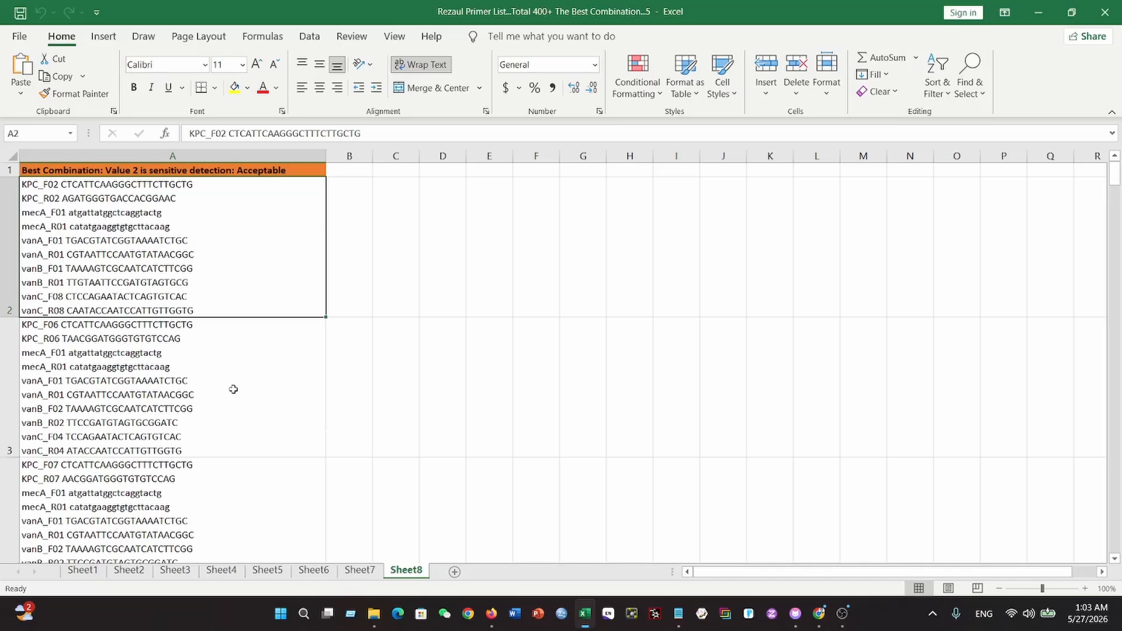
scroll(236, 391, down, 4)
scroll(239, 391, up, 5)
Switch to Chrome's Multiple Primer Analyzer page and examine its primer sequence input field and calculation parameters
click(819, 614)
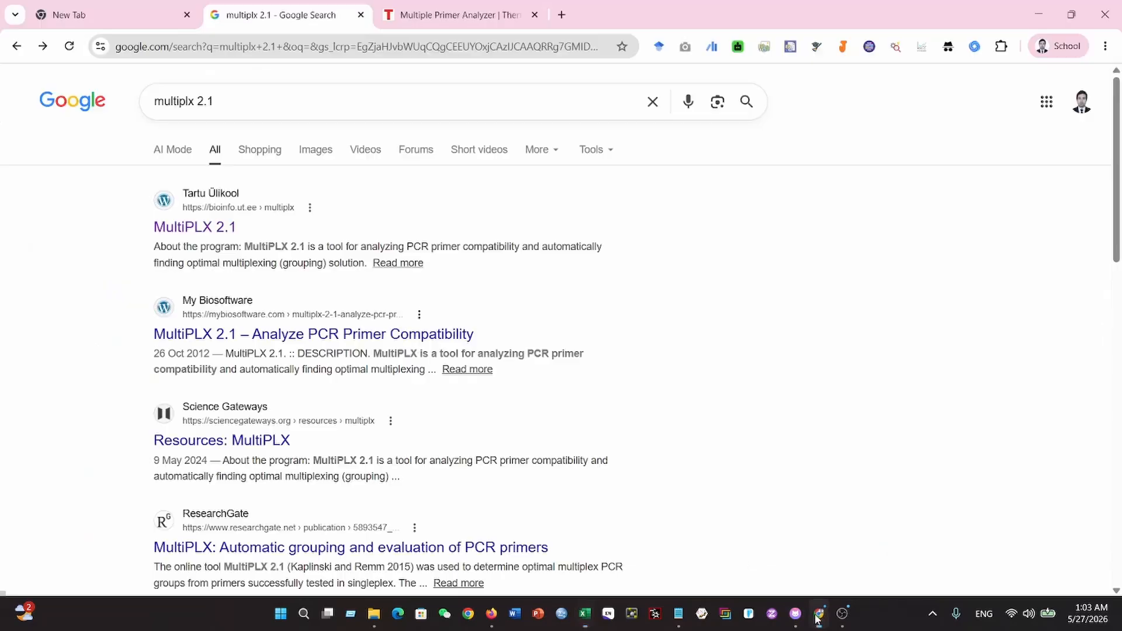
click(439, 18)
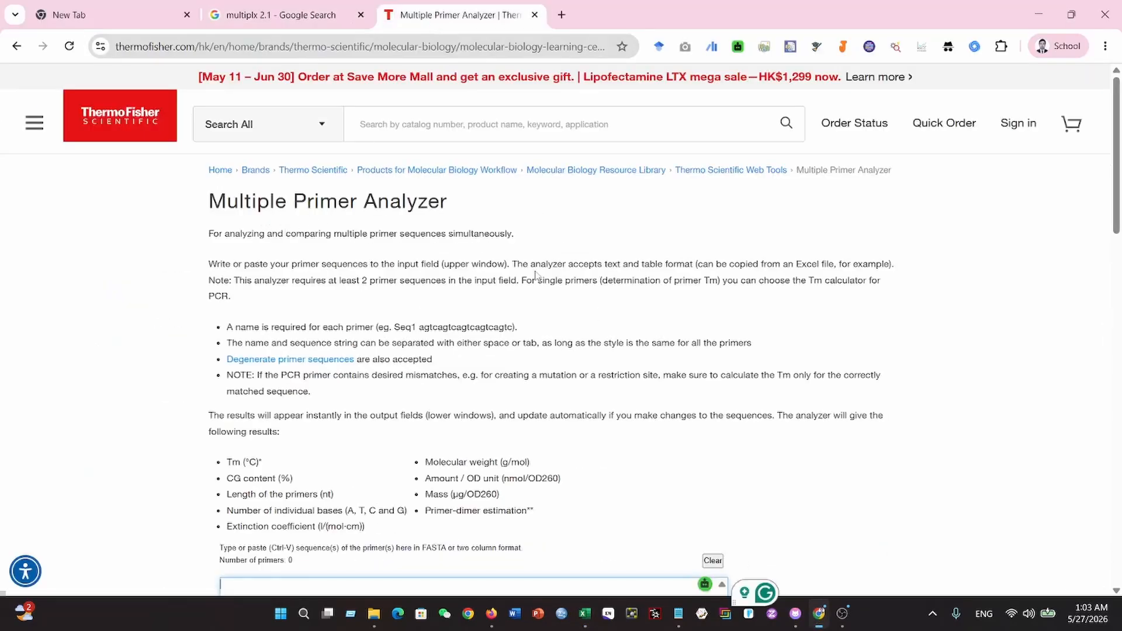
scroll(535, 271, down, 1)
scroll(535, 271, down, 4)
click(263, 231)
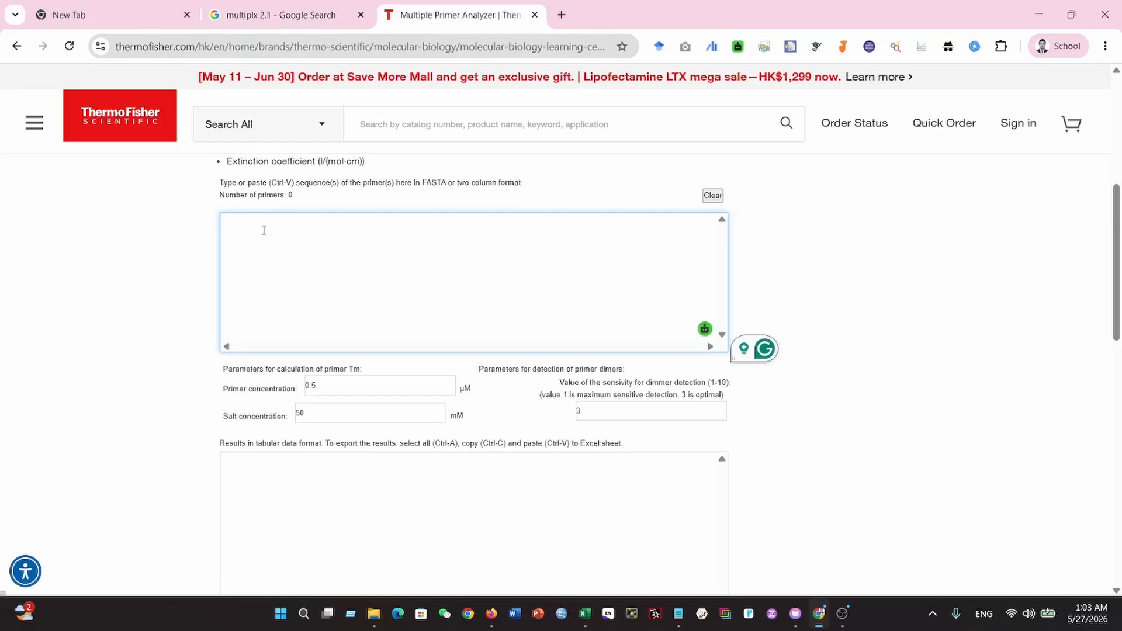
scroll(285, 230, up, 2)
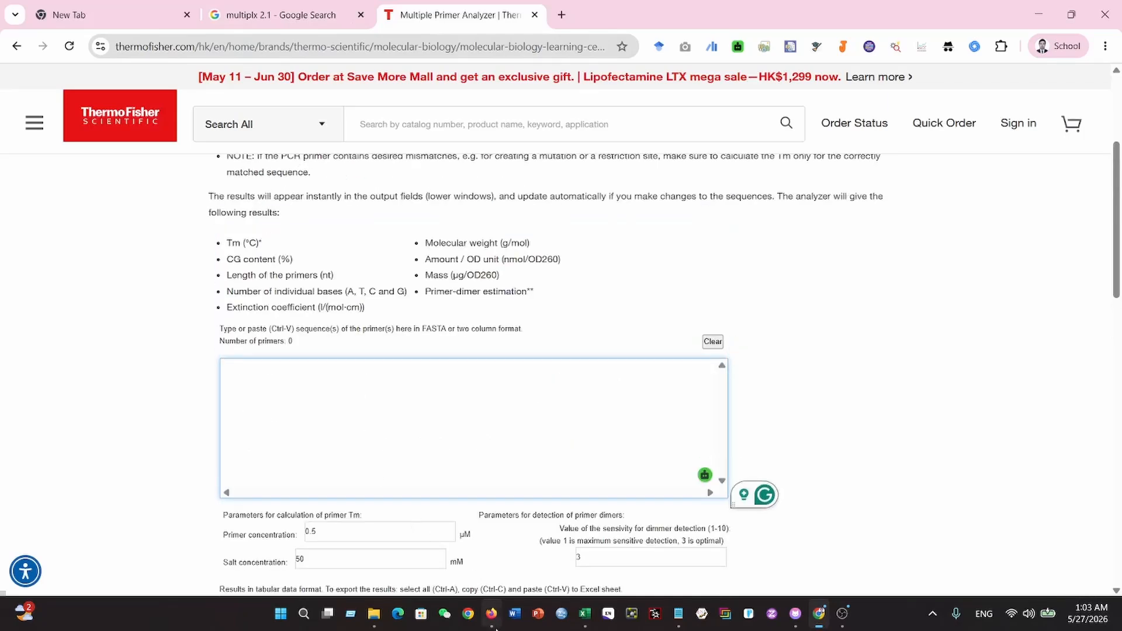
Glance at the Excel primer list and return to Chrome to review the Multiple Primer Analyzer's instructions, parameters and result fields
mouse_move(491, 613)
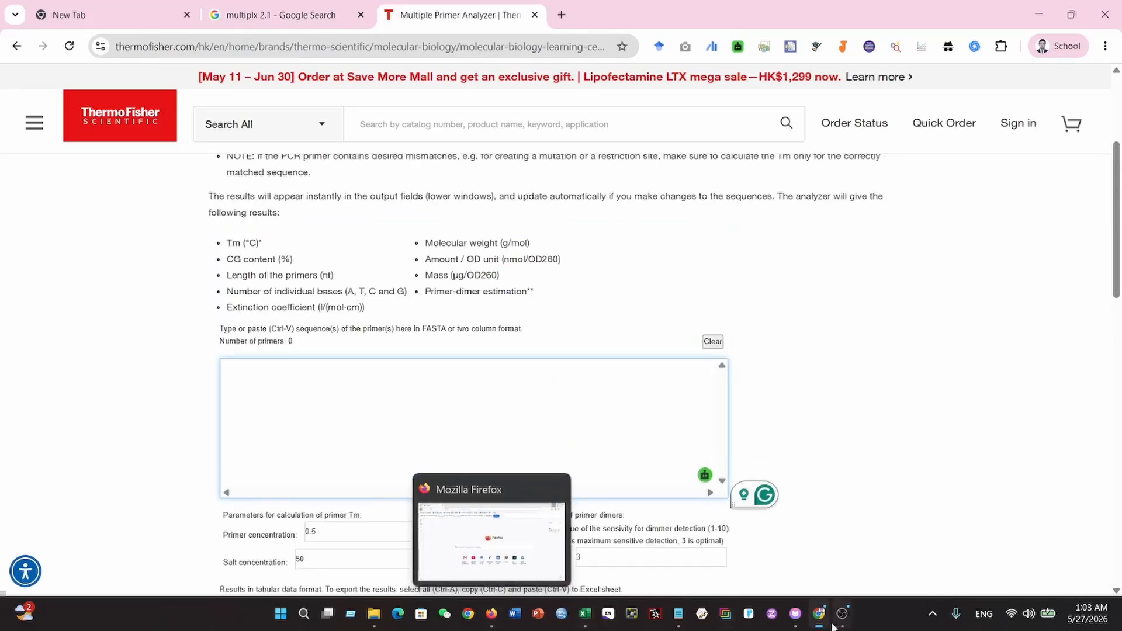
click(584, 552)
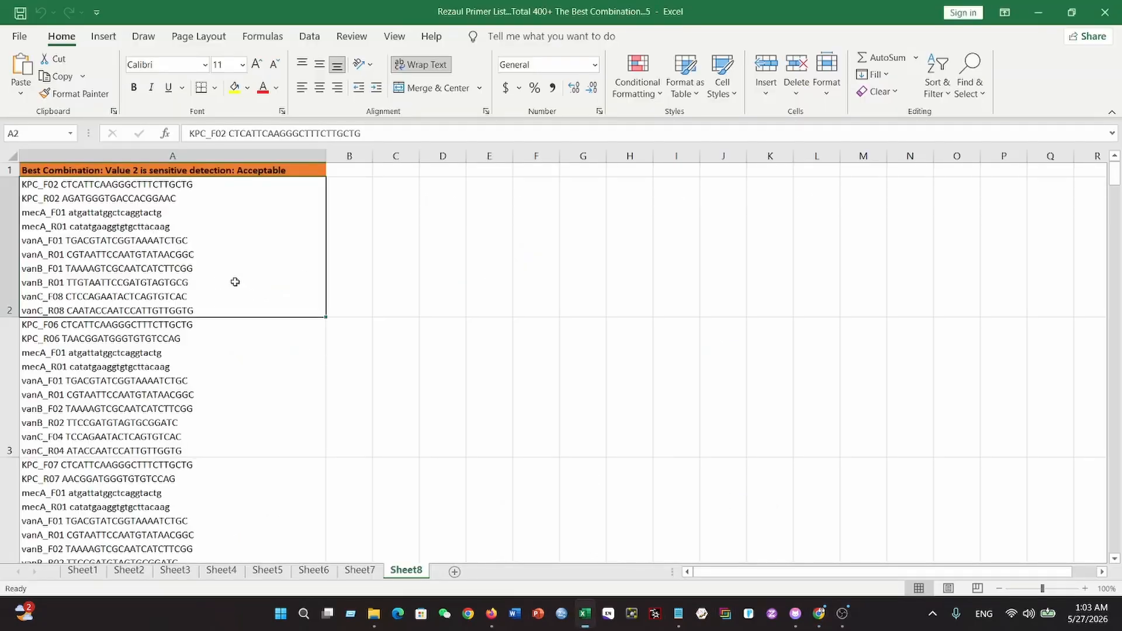
click(818, 615)
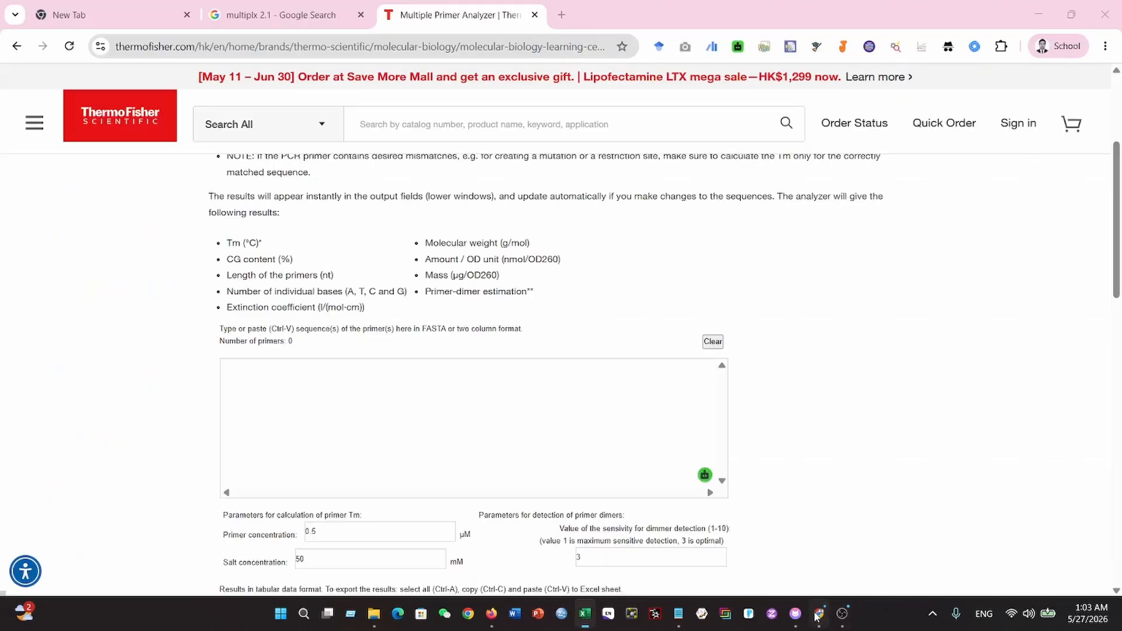
click(688, 369)
scroll(687, 368, up, 3)
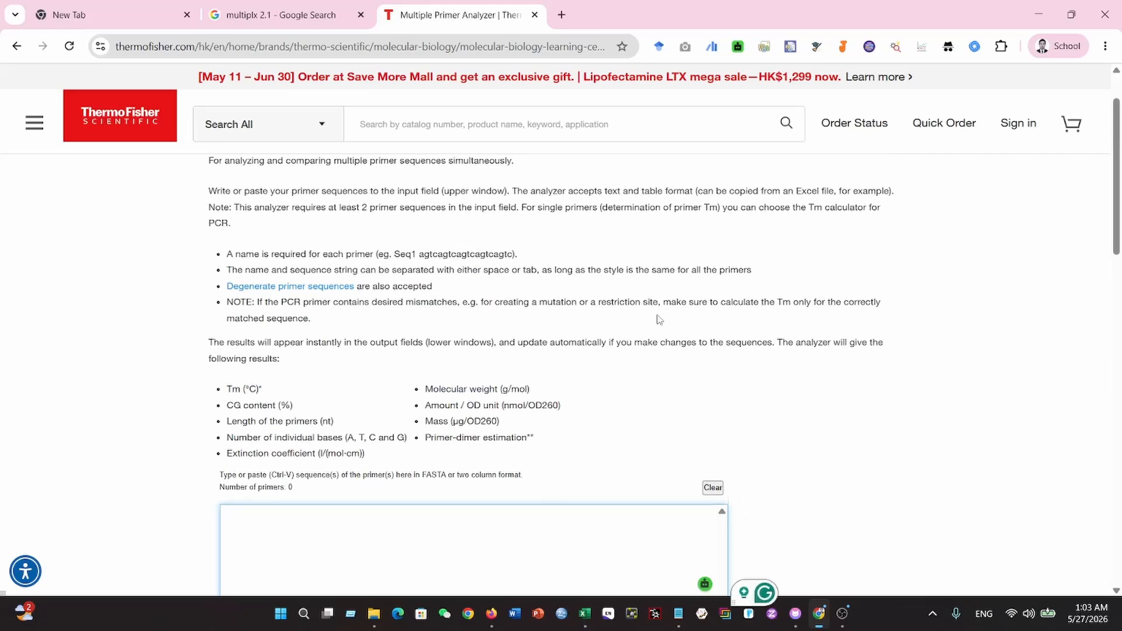
scroll(659, 319, up, 1)
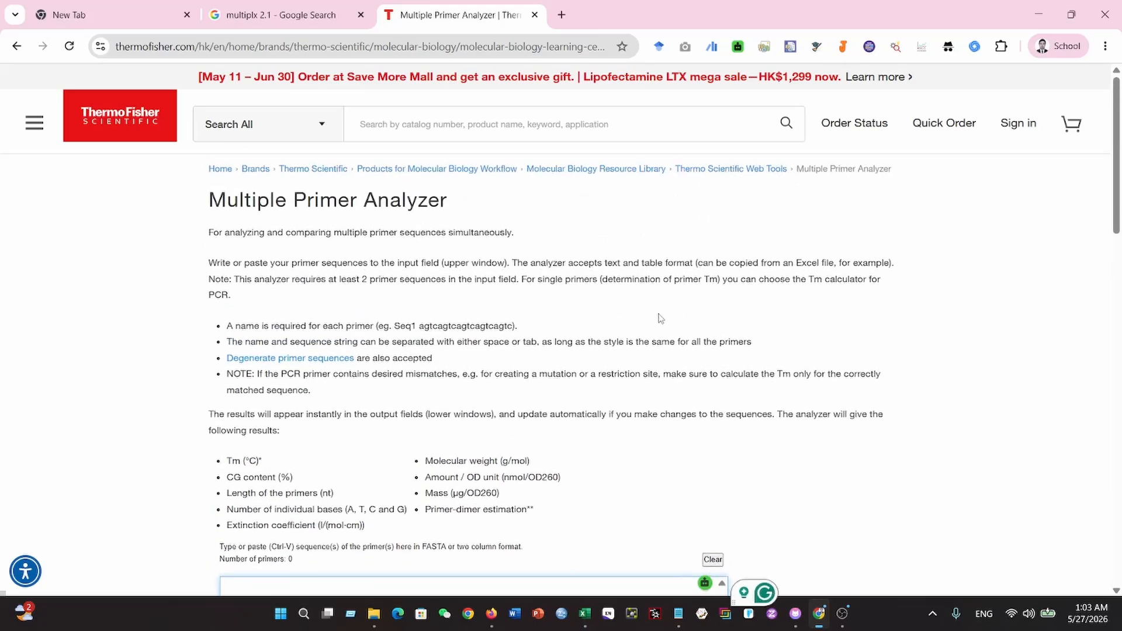
scroll(876, 381, down, 6)
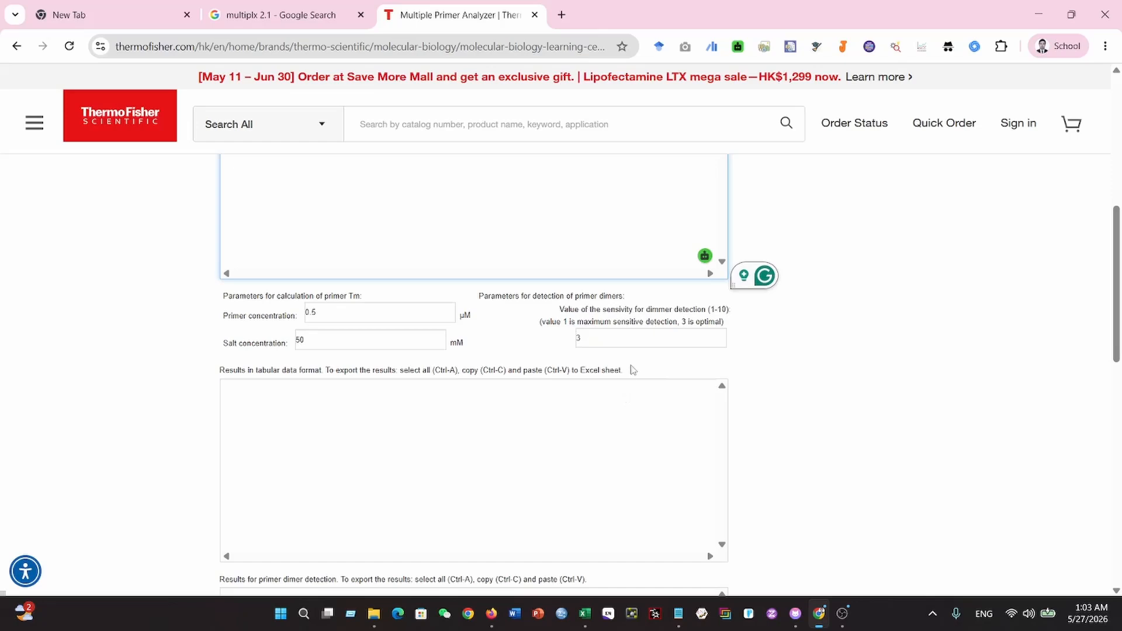
Switch to Excel and browse the KPC, mecA, vanA, vanB and vanC primer sets grouped in each row of Sheet8
click(585, 613)
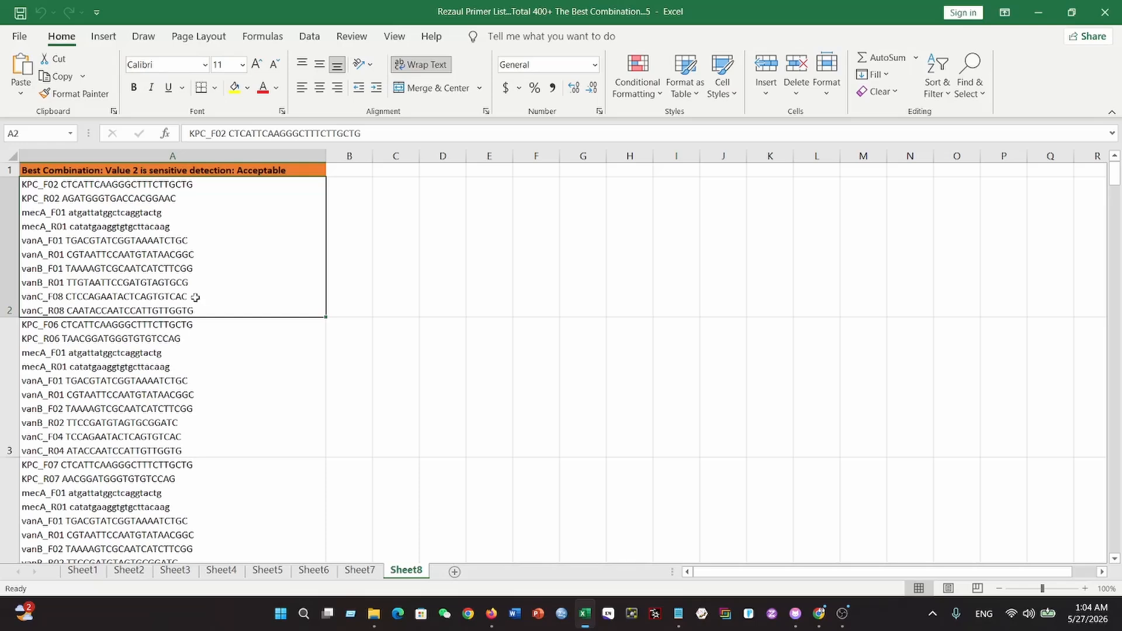
scroll(211, 387, down, 4)
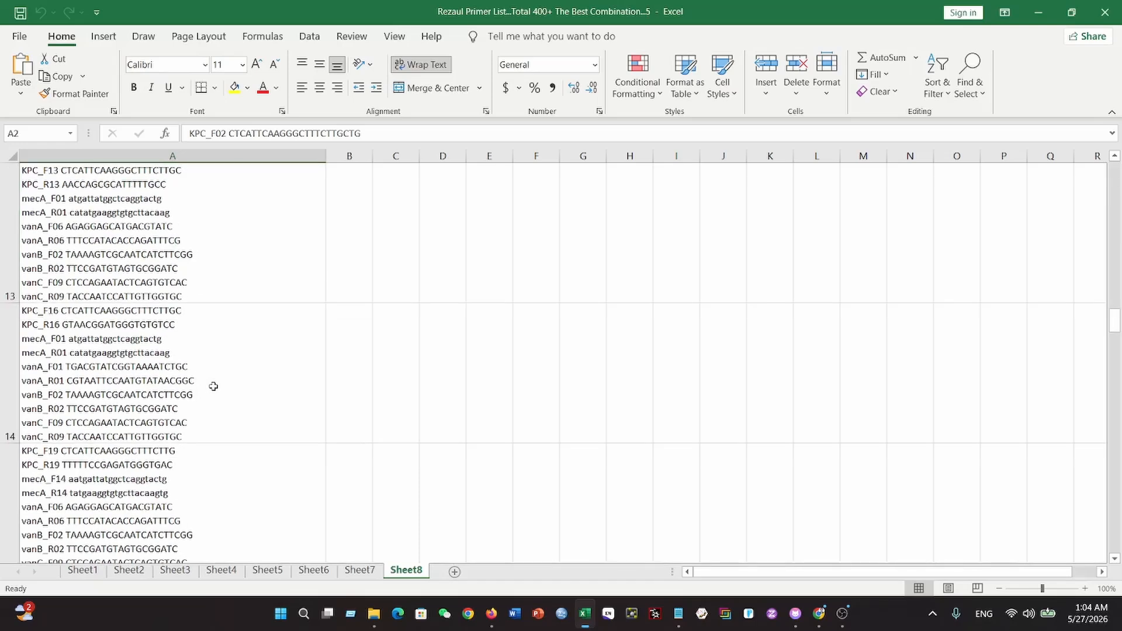
scroll(213, 386, up, 4)
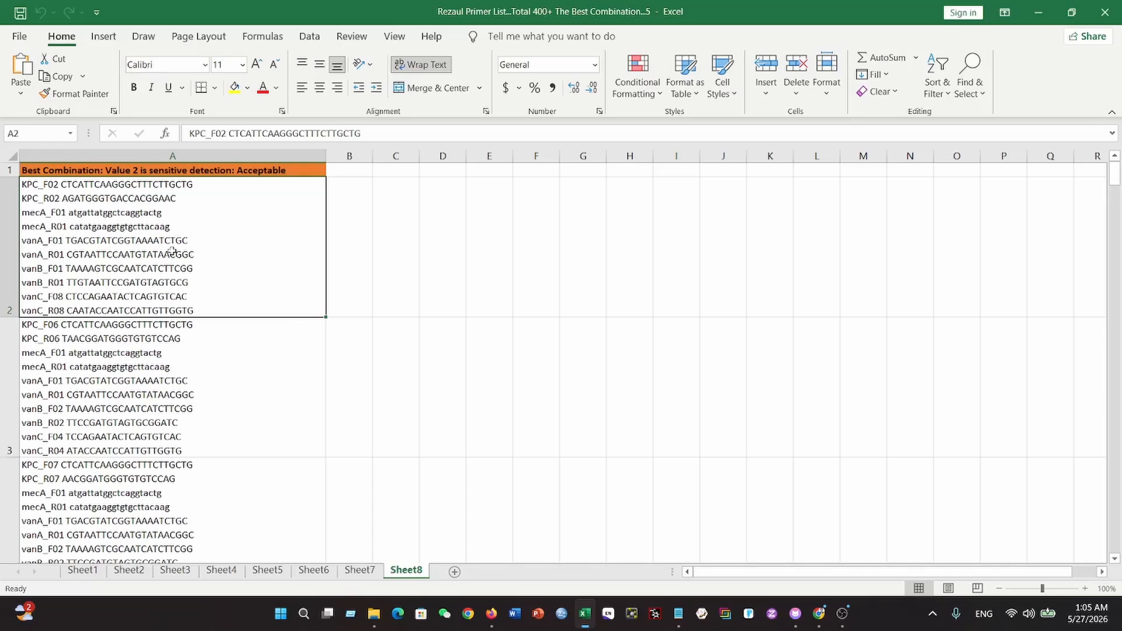
scroll(171, 251, down, 3)
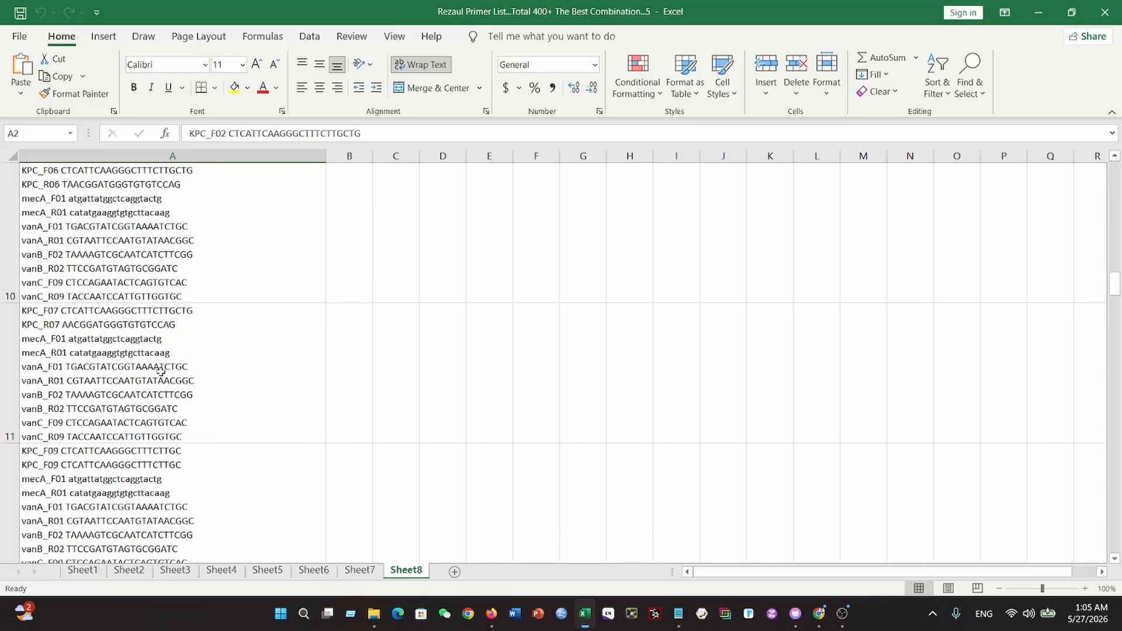
Switch to Notepad and highlight entry 1's template sequence, its primer pair and a middle stretch of the template
click(678, 614)
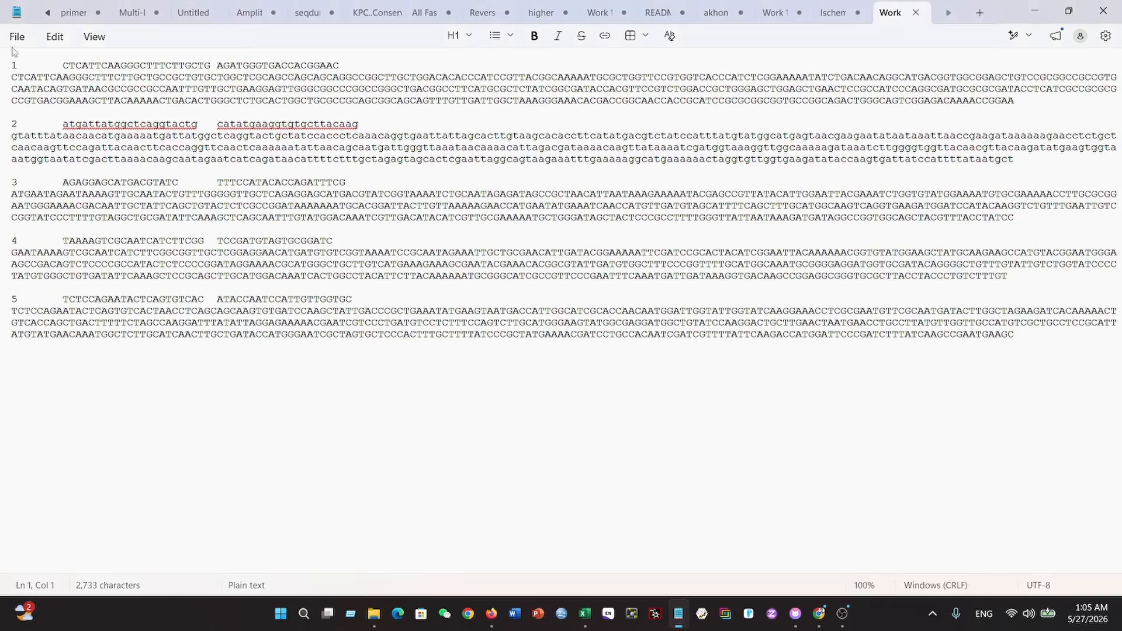
click(11, 78)
drag(11, 78, 1029, 100)
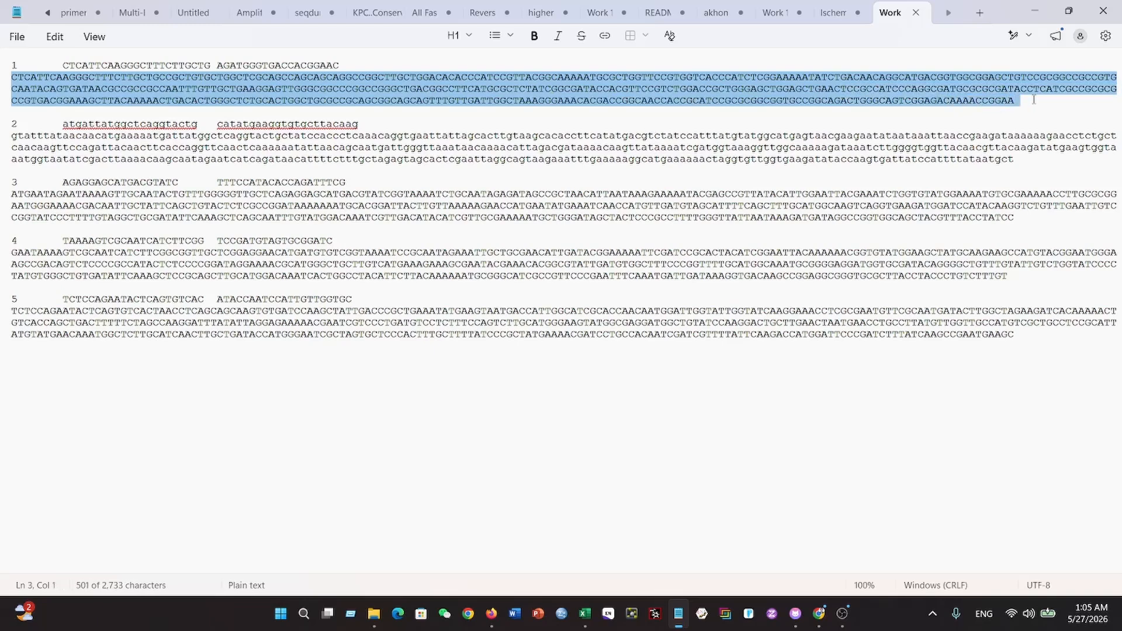
drag(63, 65, 347, 63)
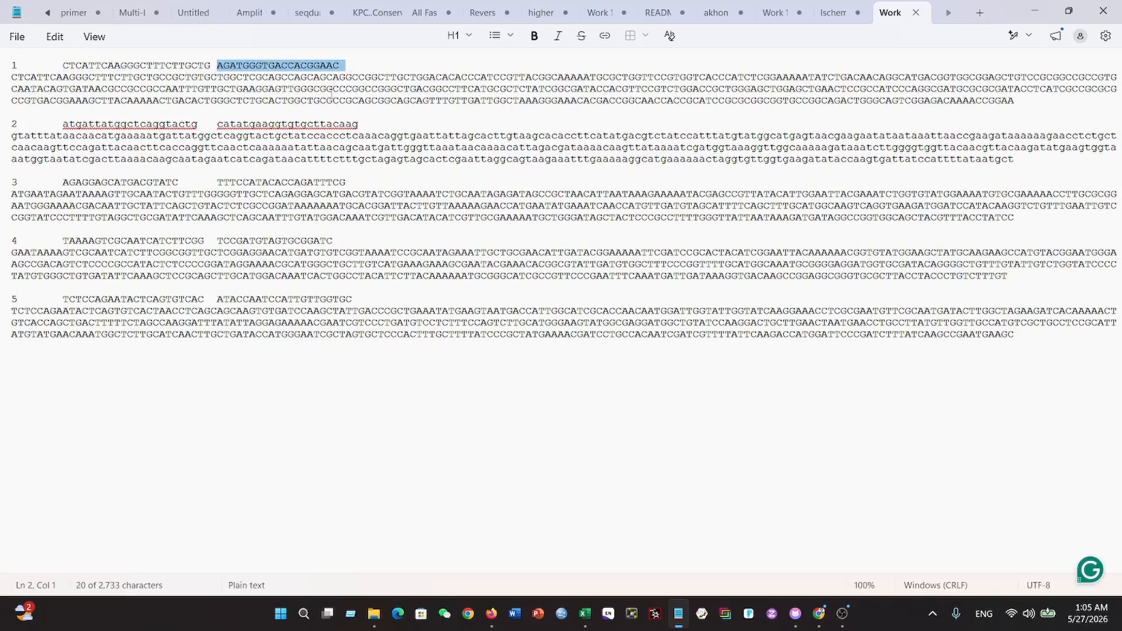
drag(332, 89, 496, 89)
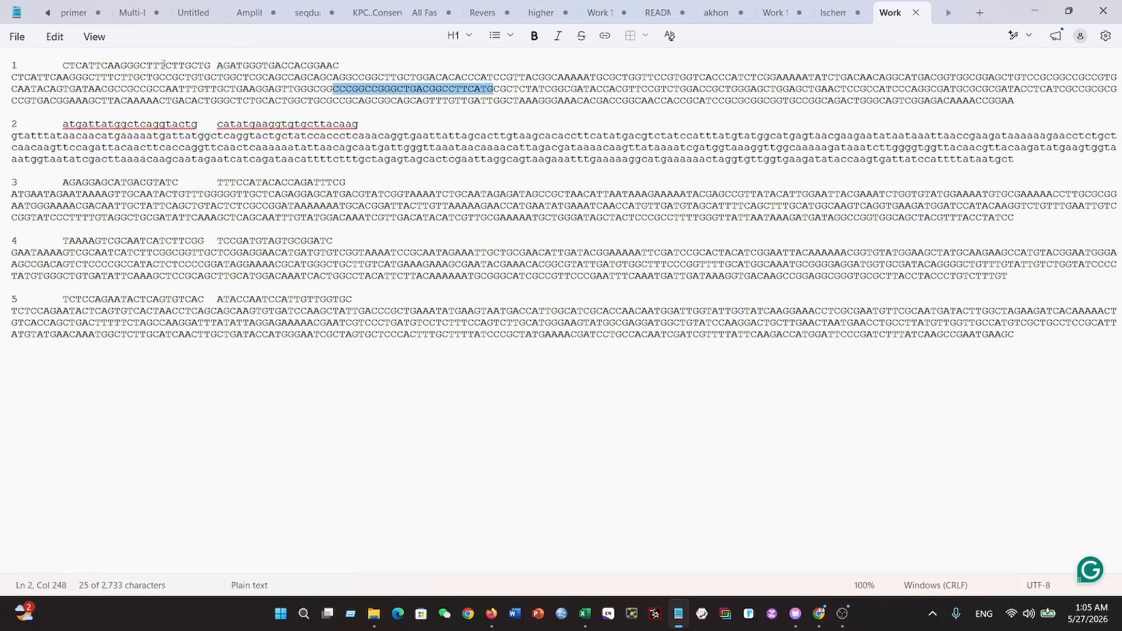
Highlight entry 1's forward primer and a long stretch of entry 2's template sequence for inspection
click(132, 64)
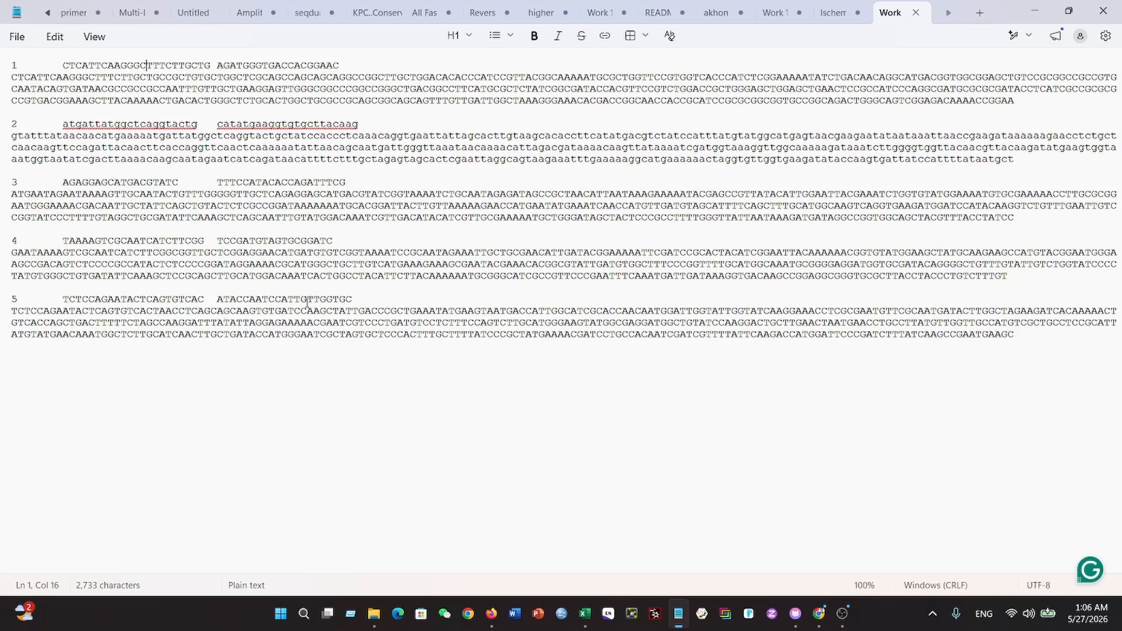
drag(63, 64, 202, 62)
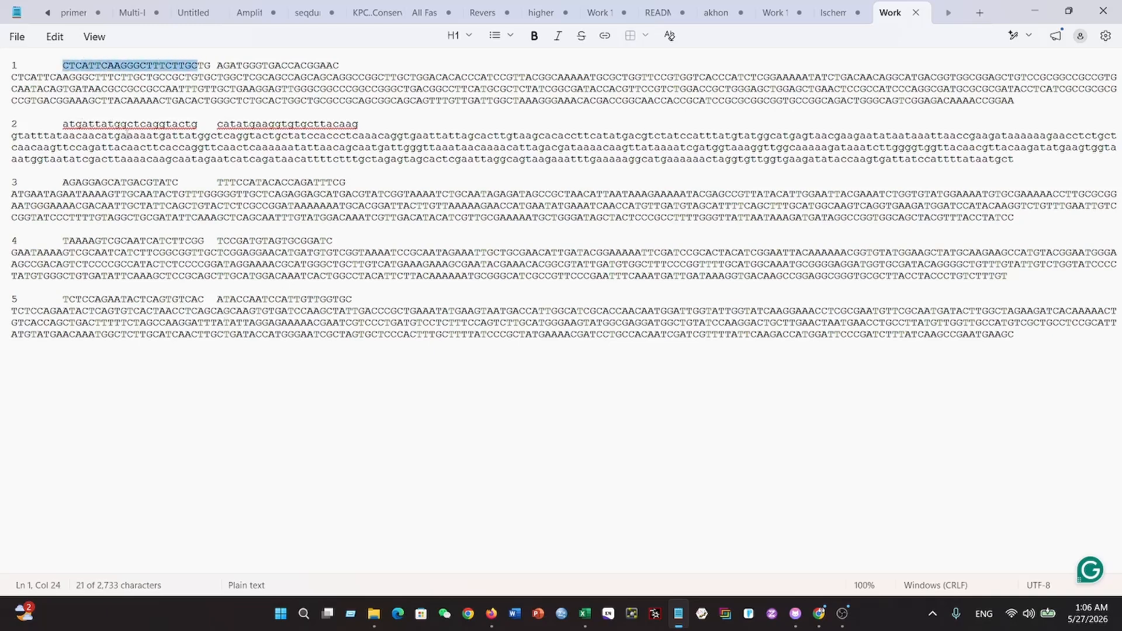
drag(147, 148, 265, 161)
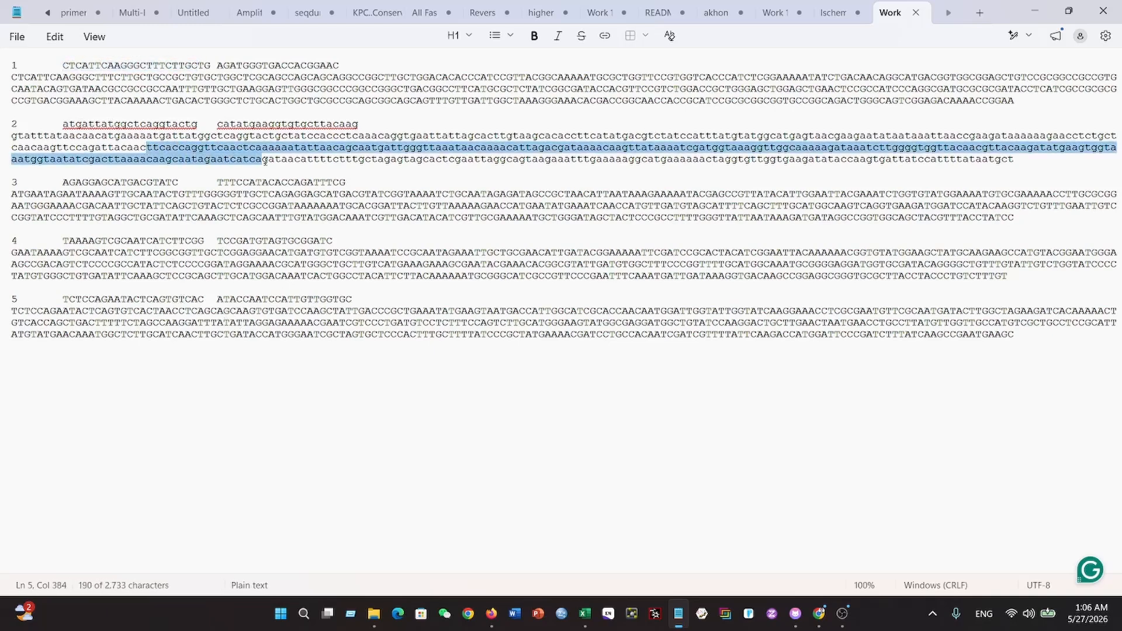
Examine entry 1's forward and reverse primers against segments of its template by highlighting each in turn
click(75, 65)
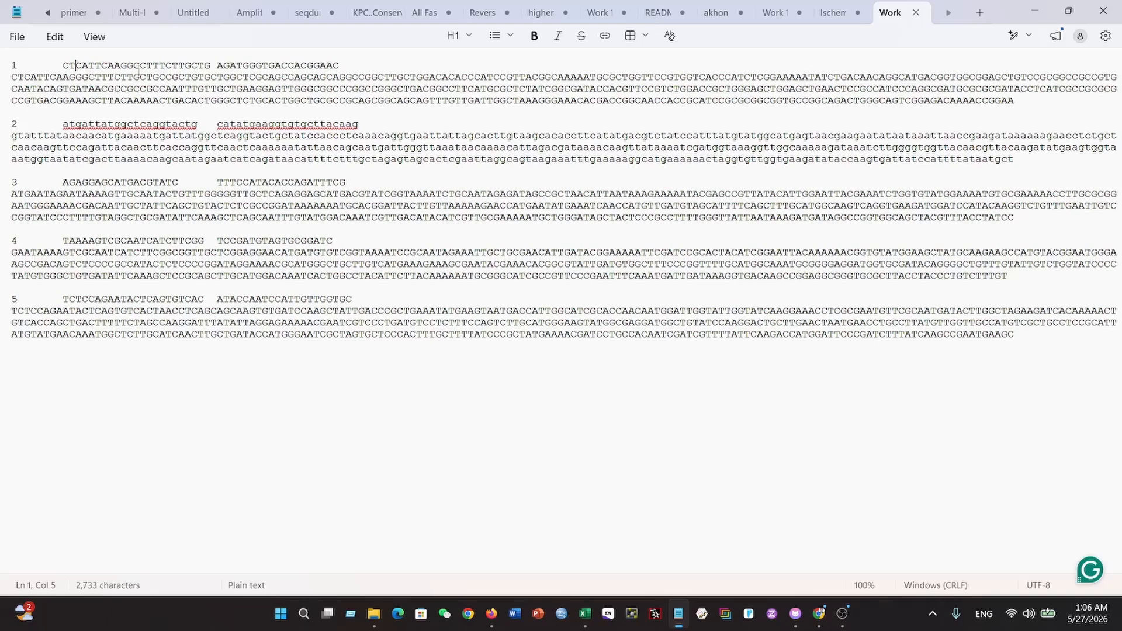
drag(63, 66, 209, 68)
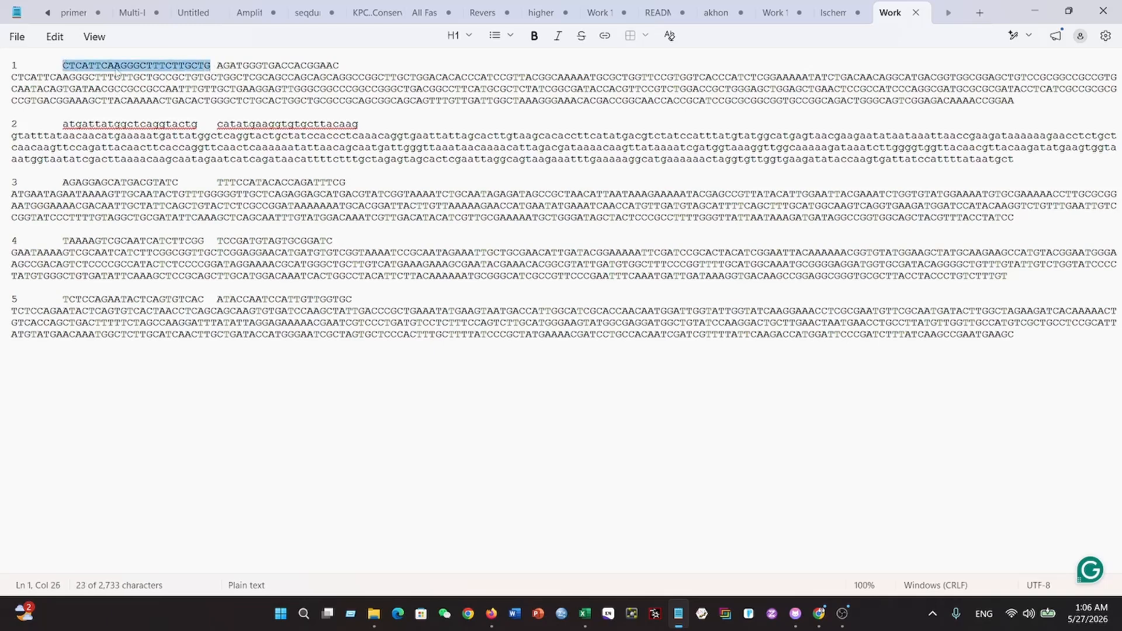
click(65, 69)
drag(66, 69, 436, 93)
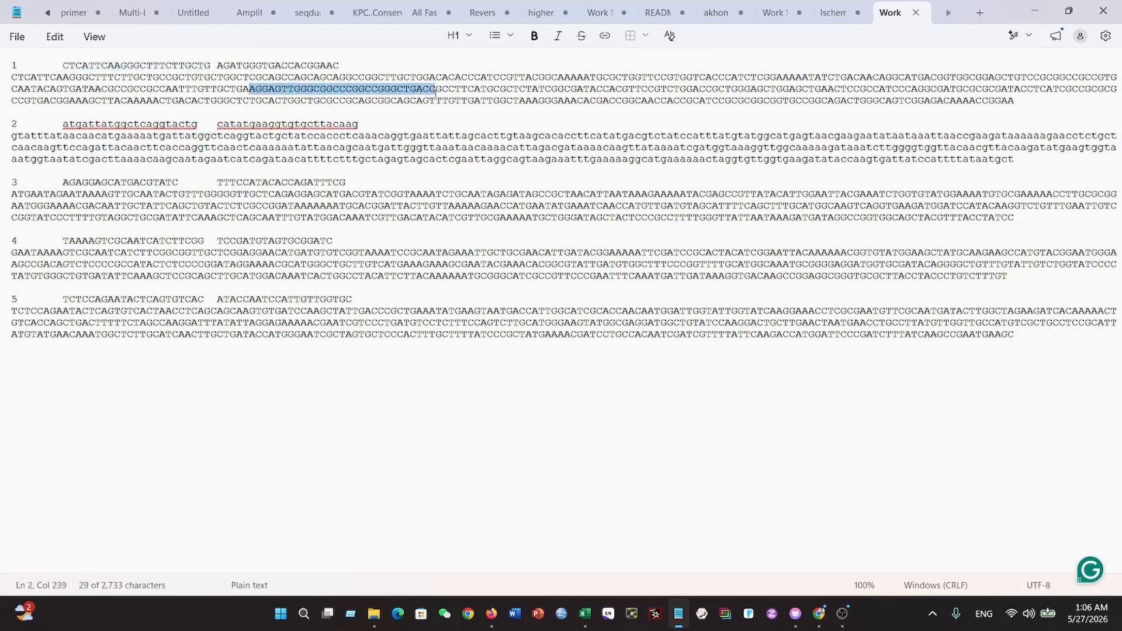
click(519, 89)
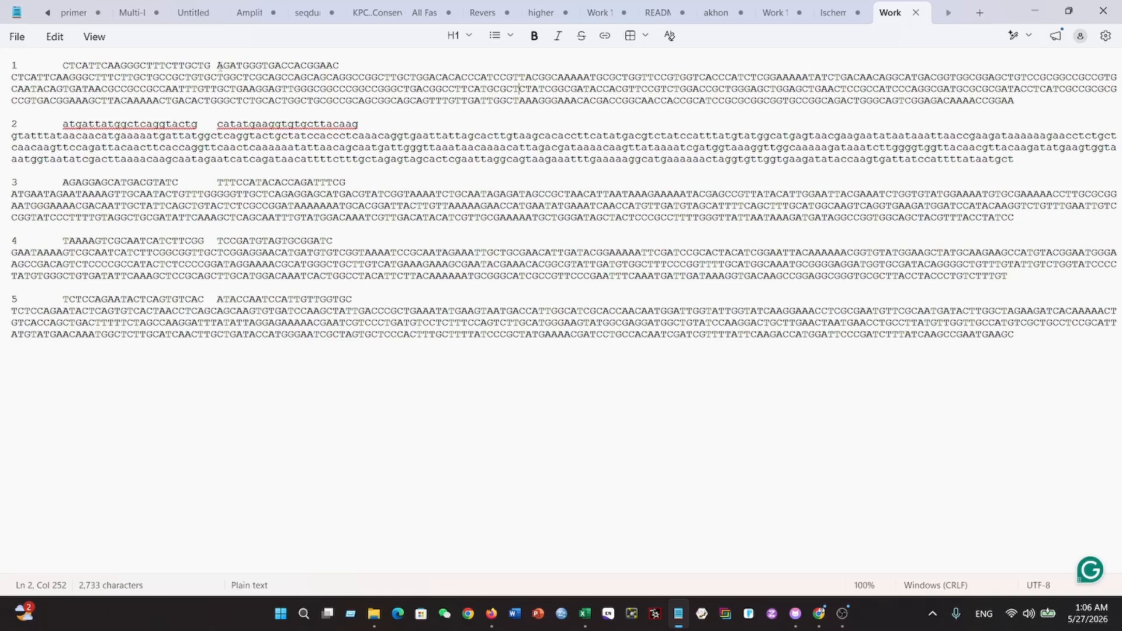
drag(218, 65, 330, 61)
drag(577, 89, 752, 92)
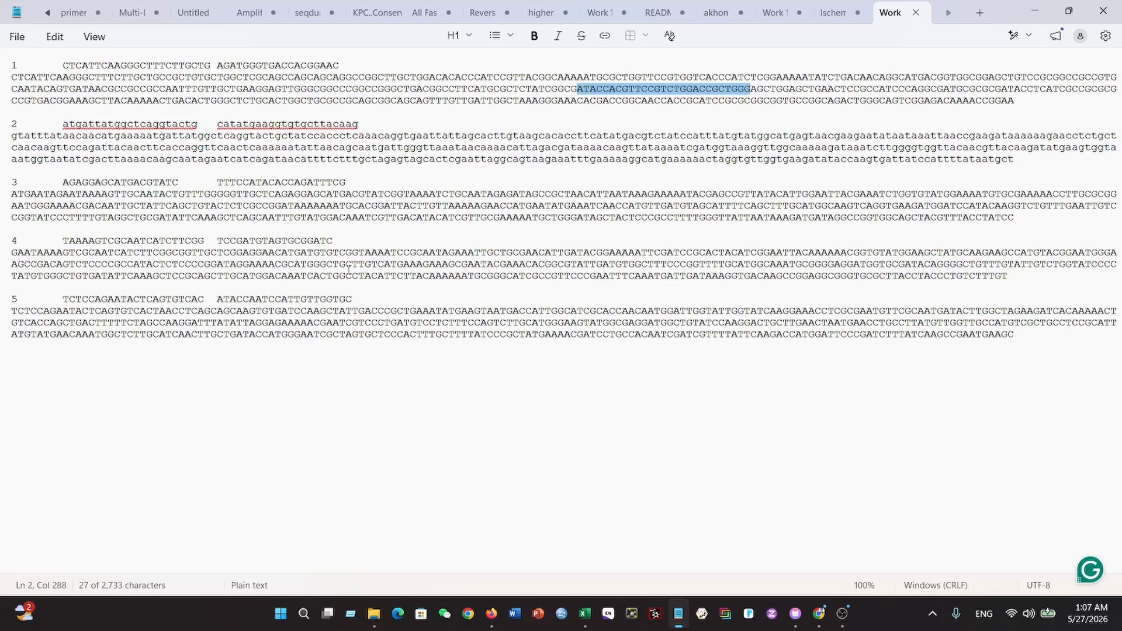
Highlight entry 2's forward primer and a middle segment of its template, and clear the selection
click(430, 322)
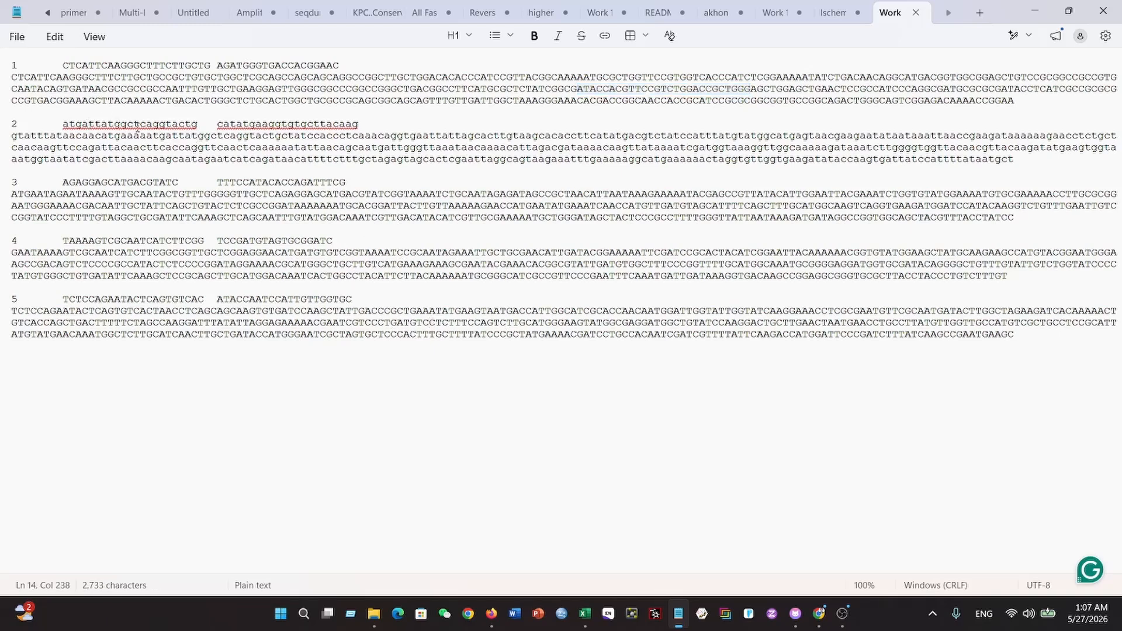
drag(59, 123, 198, 124)
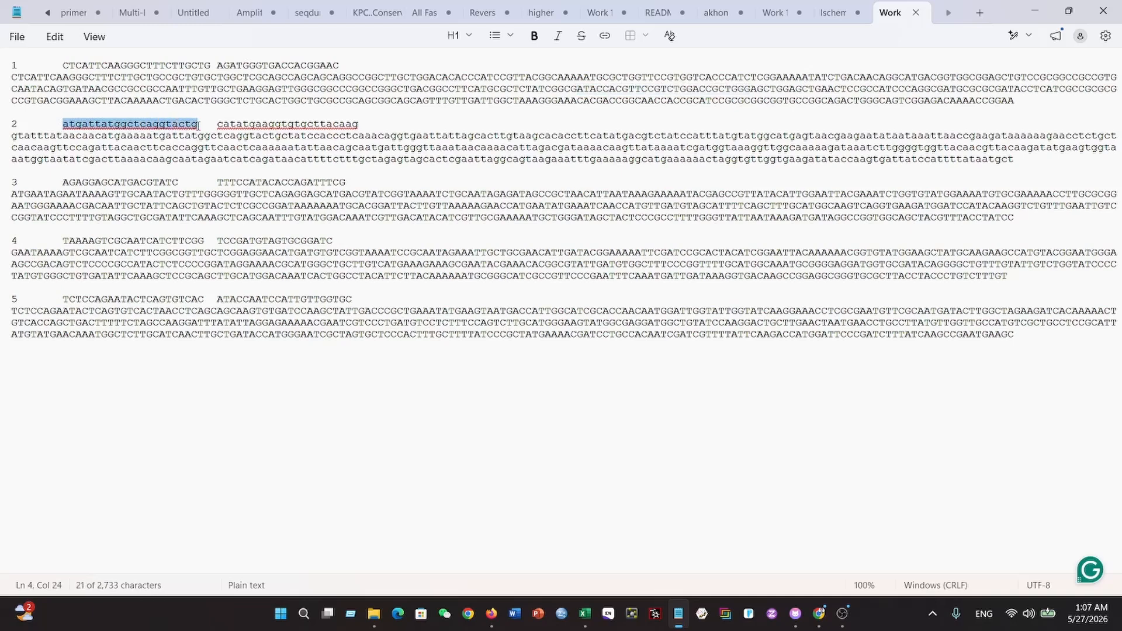
drag(314, 147, 496, 148)
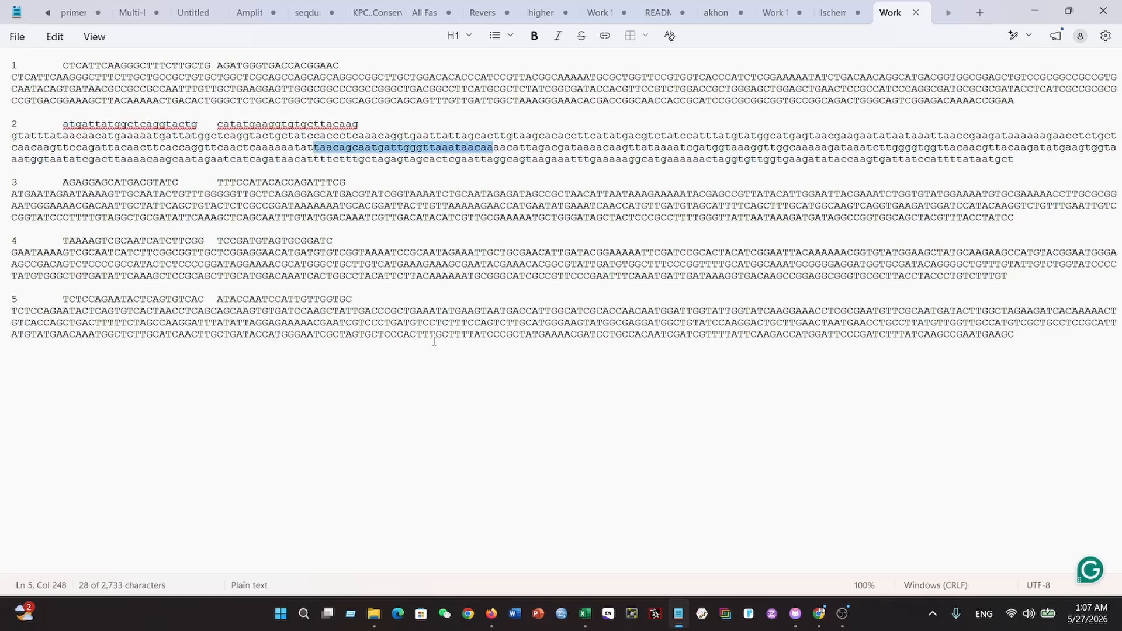
click(424, 361)
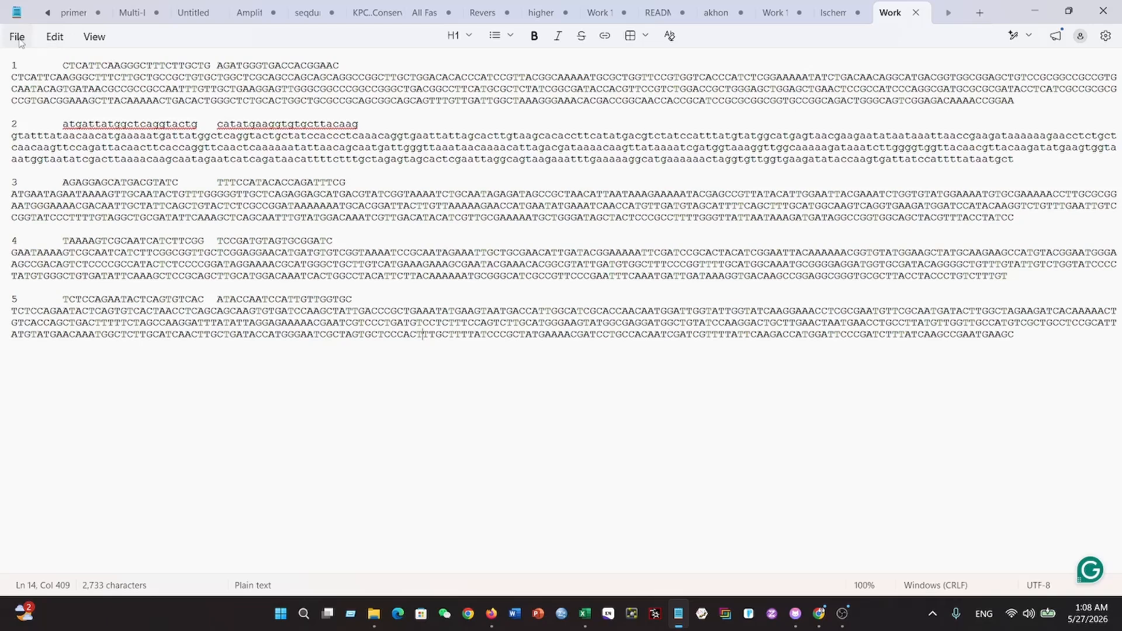
Inspect the end of entry 4's reverse primer and highlight entry 5's template sequence up to its primer line
click(337, 240)
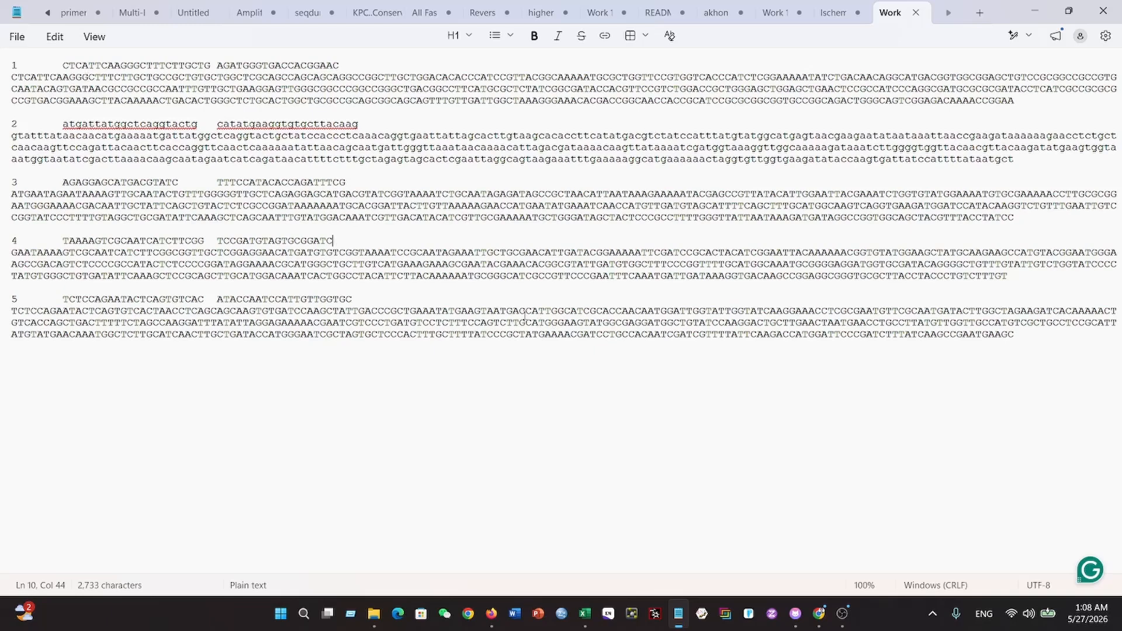
drag(1014, 334, 95, 311)
click(369, 299)
Highlight the gaps separating the forward and reverse primers in entries 1, 2, 3 and 5 to check the spacing format
drag(218, 61, 211, 60)
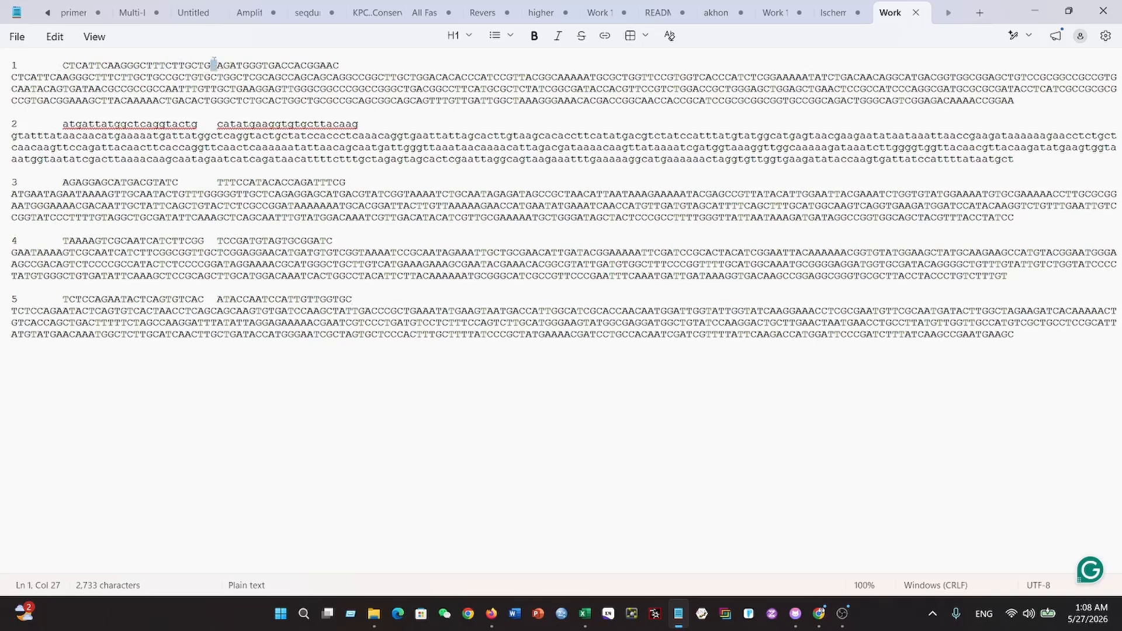
click(206, 124)
key(shift+Right)
drag(179, 182, 217, 182)
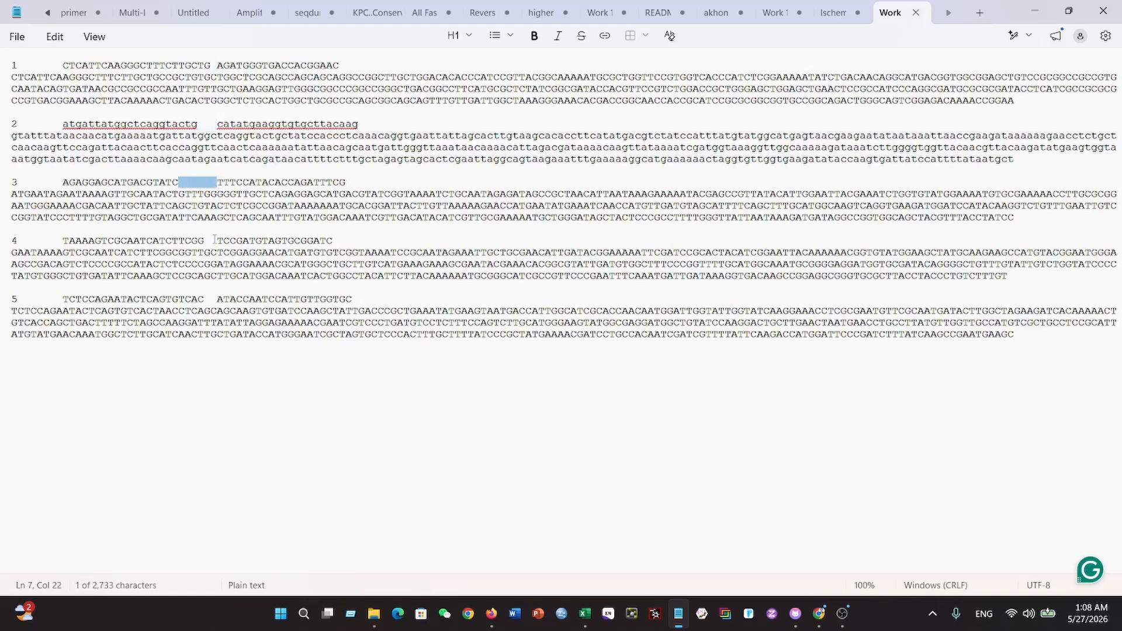
drag(210, 298, 218, 299)
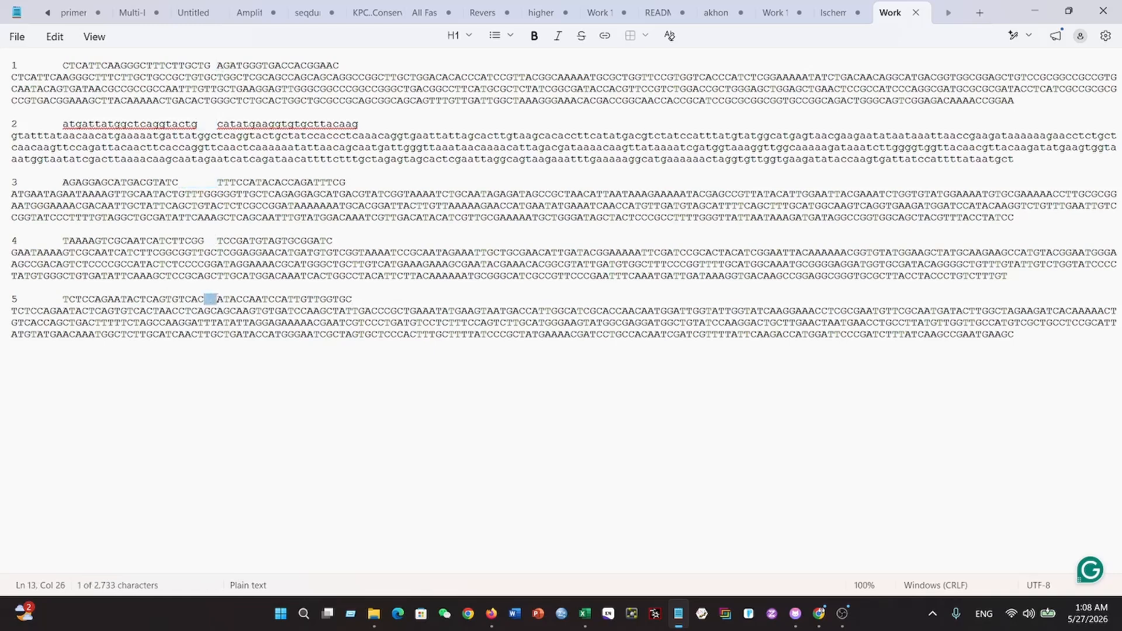
Delete and reinsert the tab separators before entry 1's forward and reverse primers
click(359, 298)
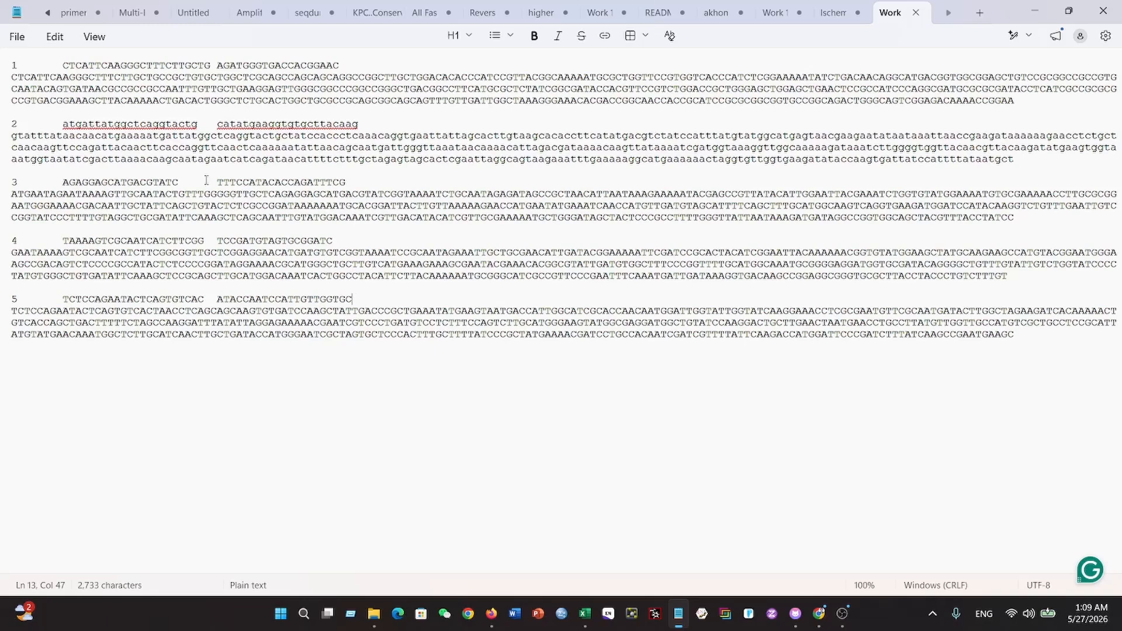
click(63, 64)
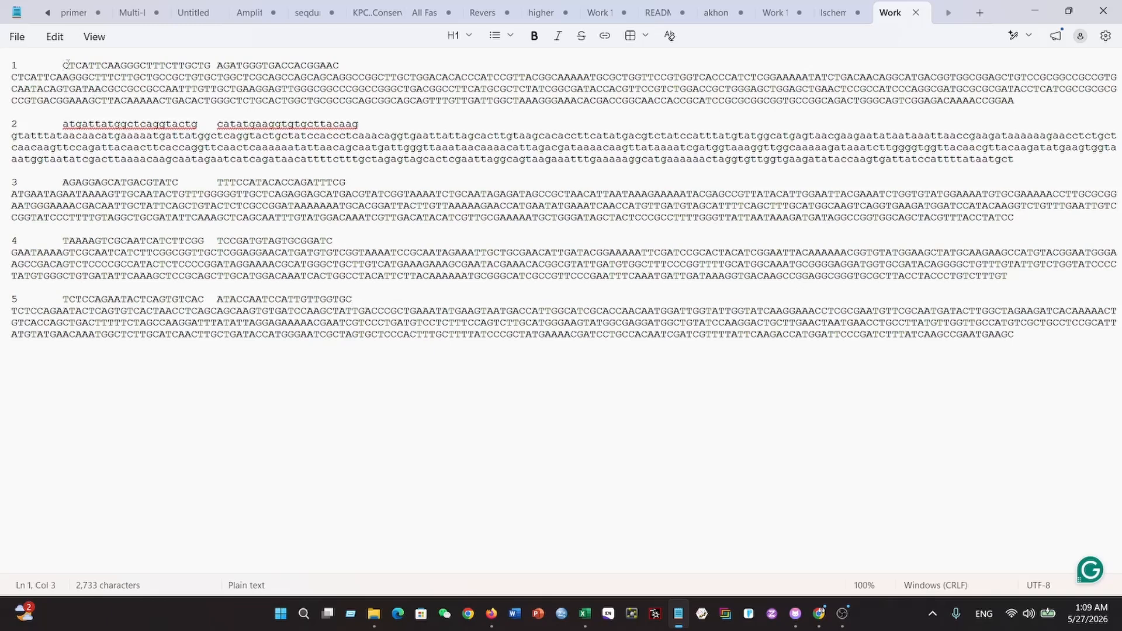
key(BackSpace)
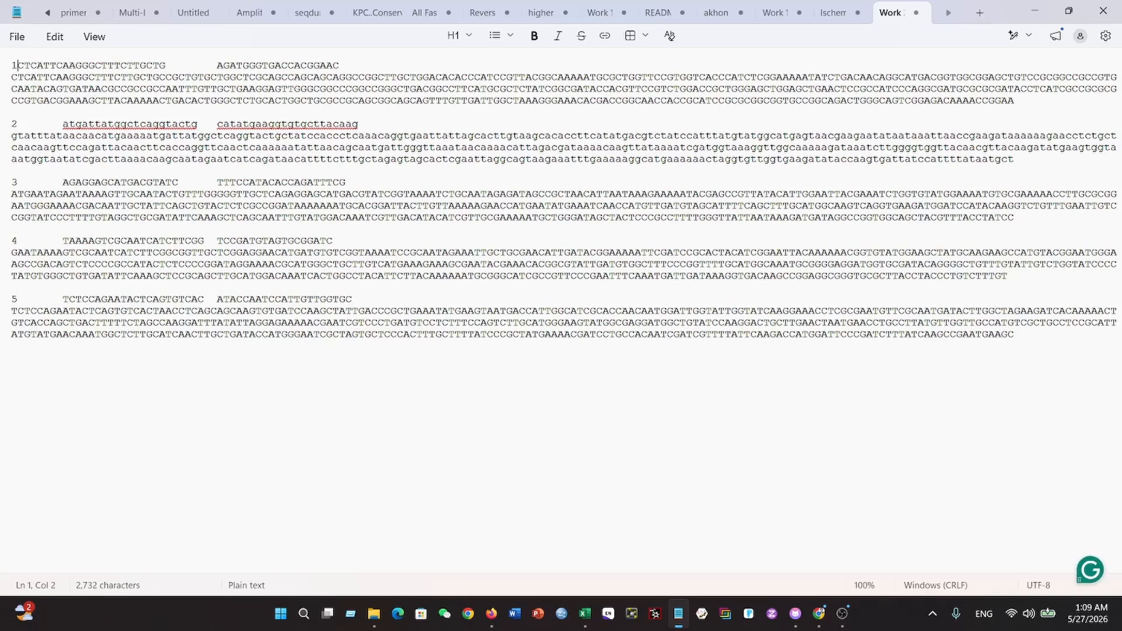
key(Tab)
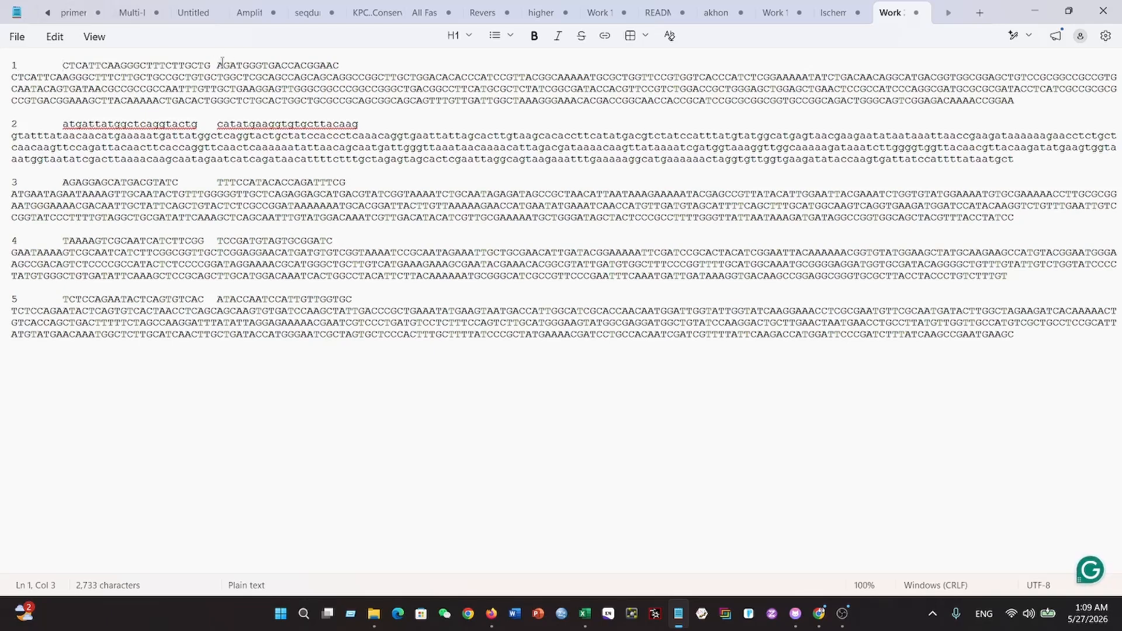
drag(218, 65, 322, 65)
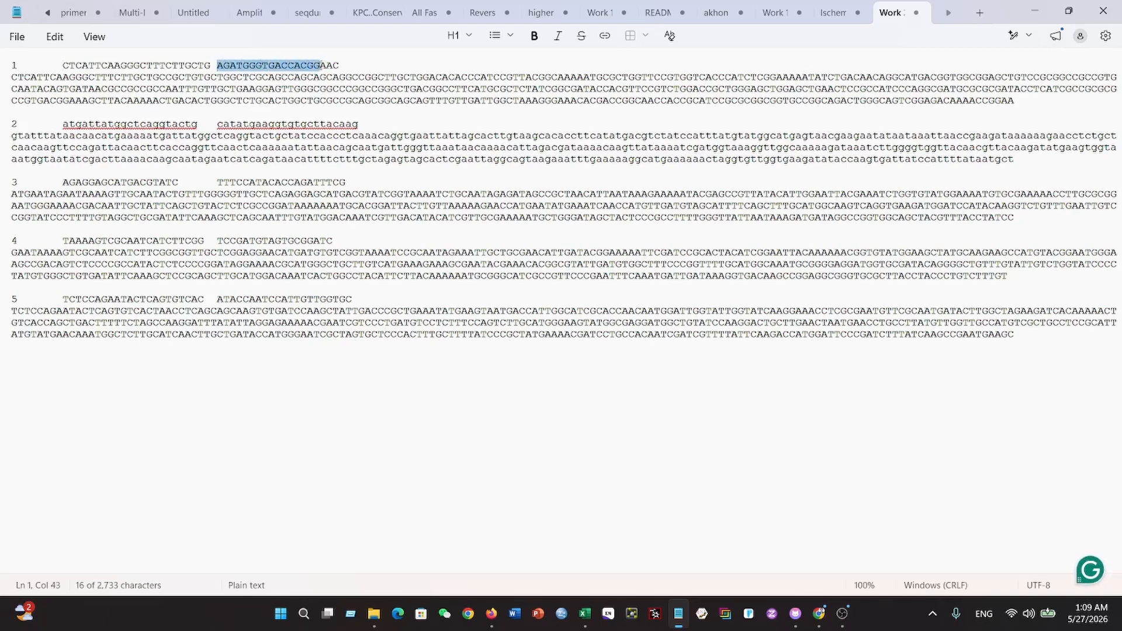
click(218, 64)
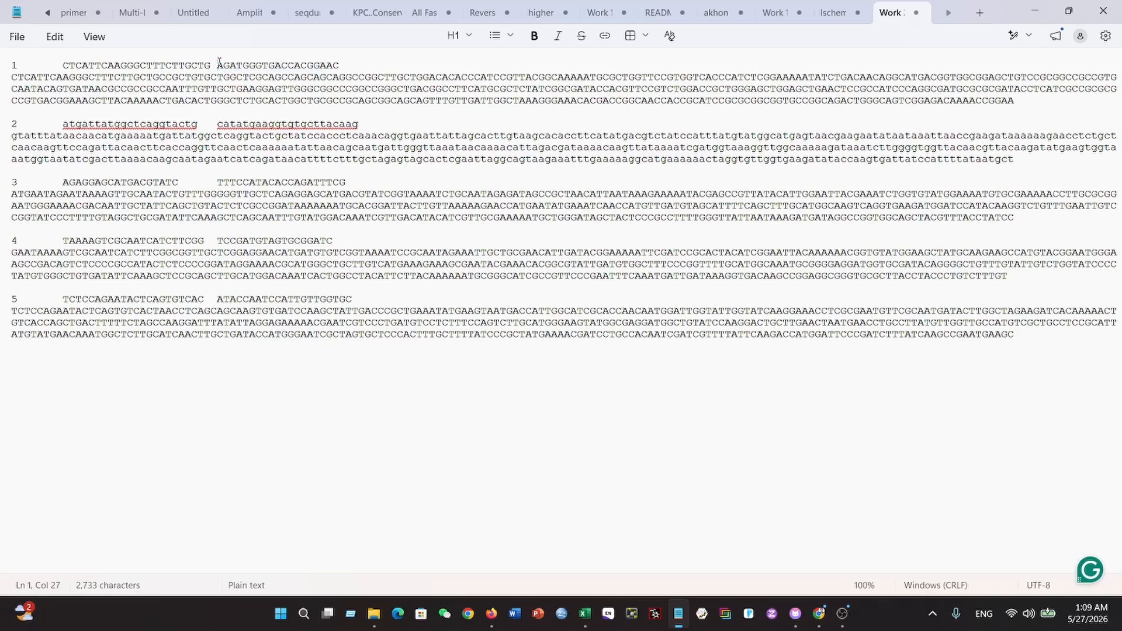
key(BackSpace)
Remove the tab separators before entry 2's forward and reverse primers and put each one back
click(65, 123)
key(BackSpace)
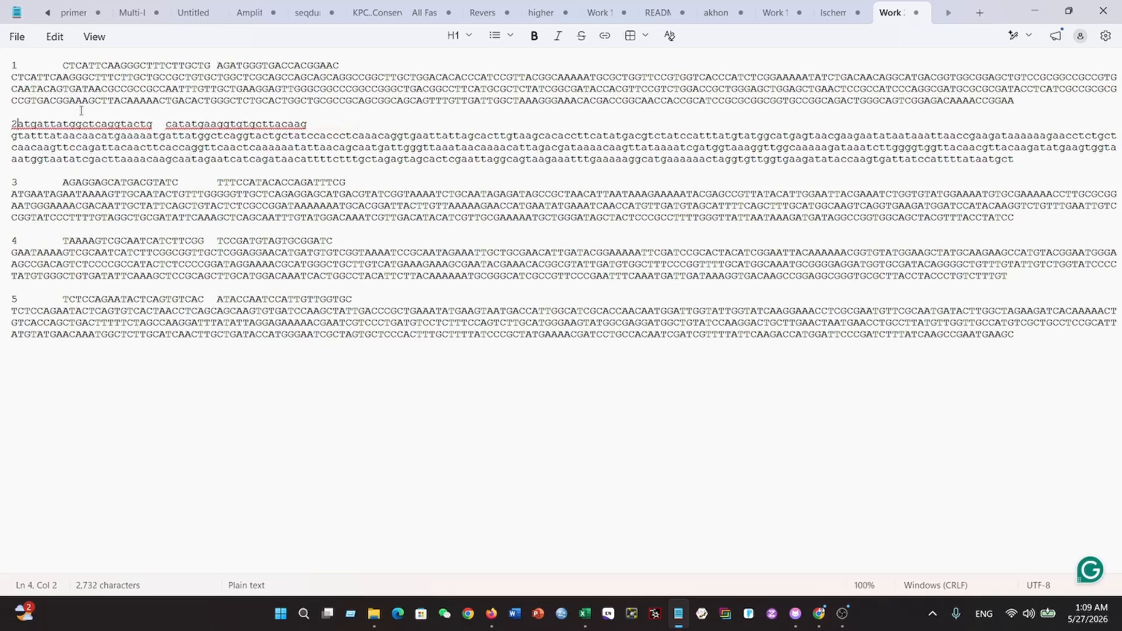
key(Tab)
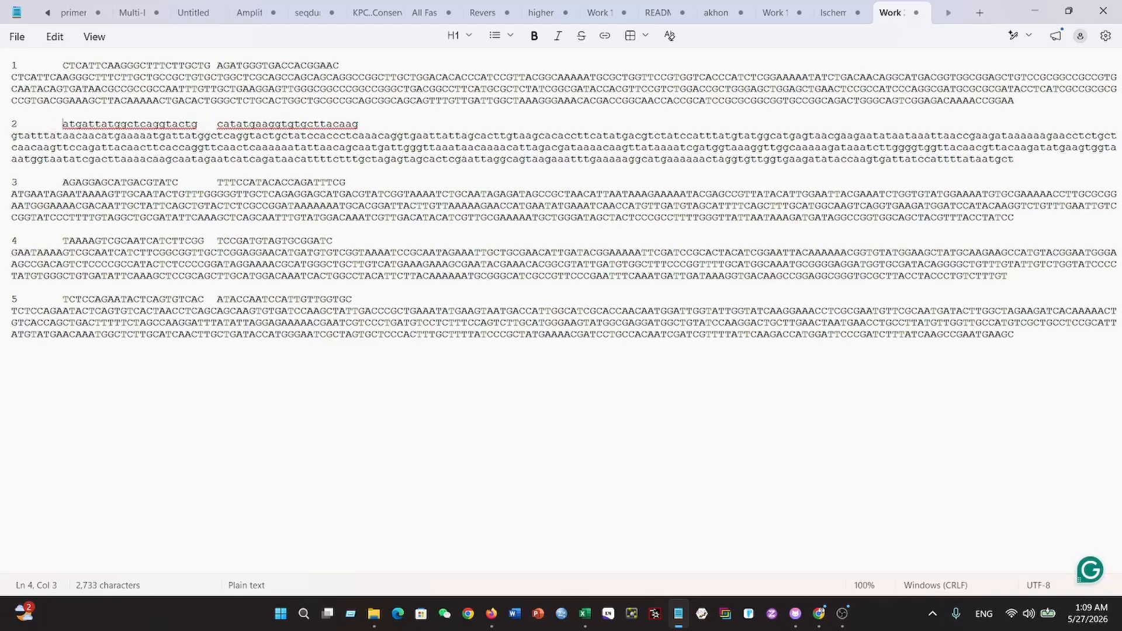
click(219, 125)
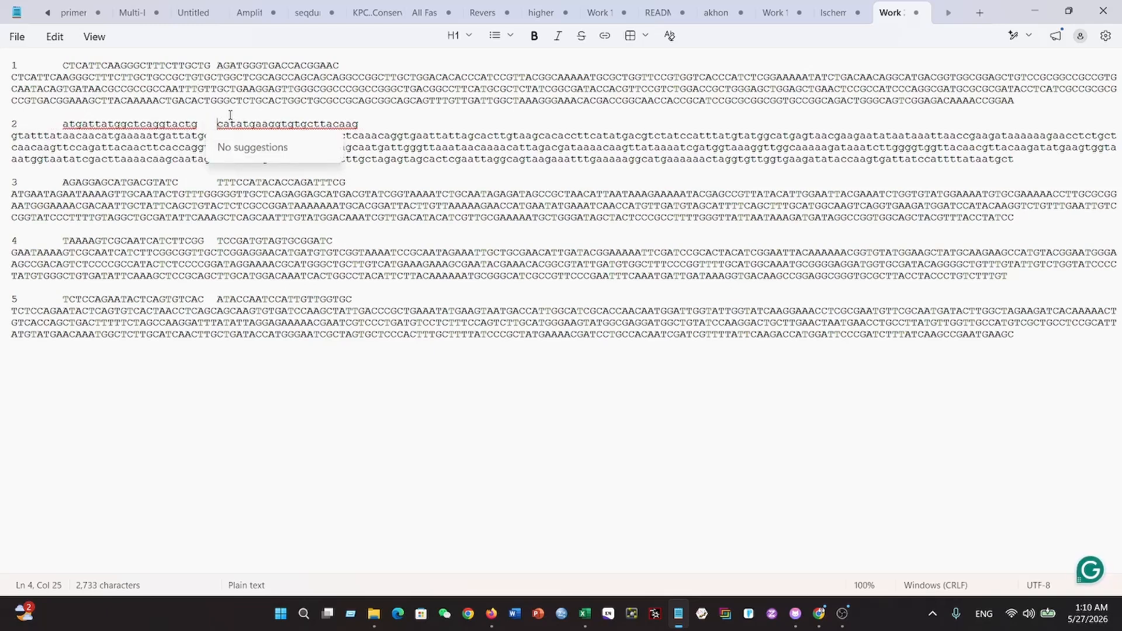
key(BackSpace)
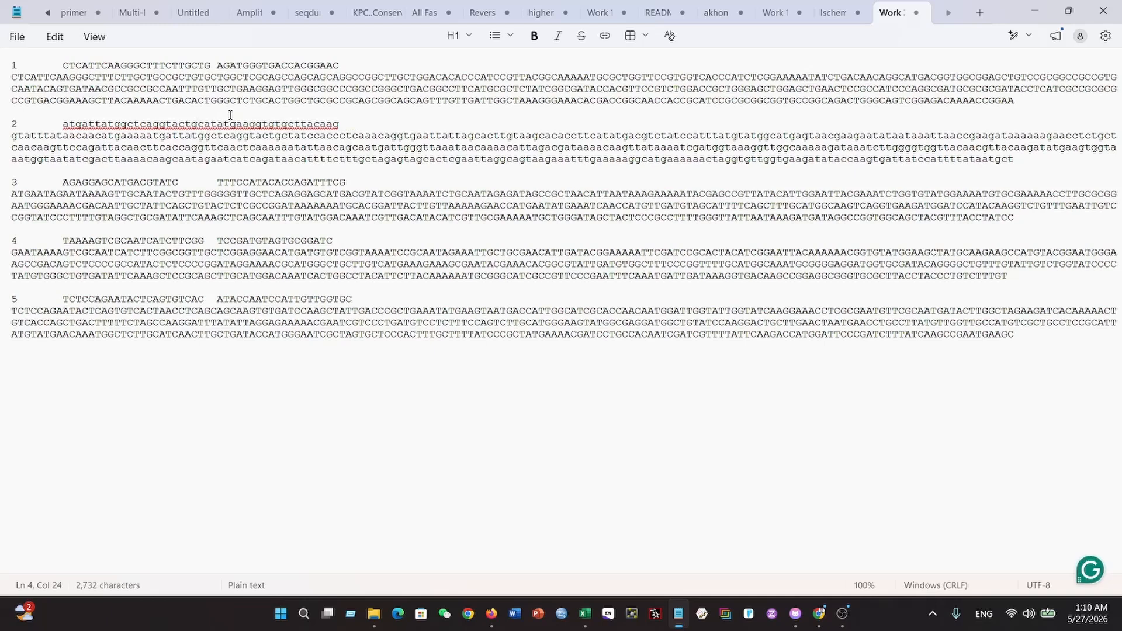
key(Tab)
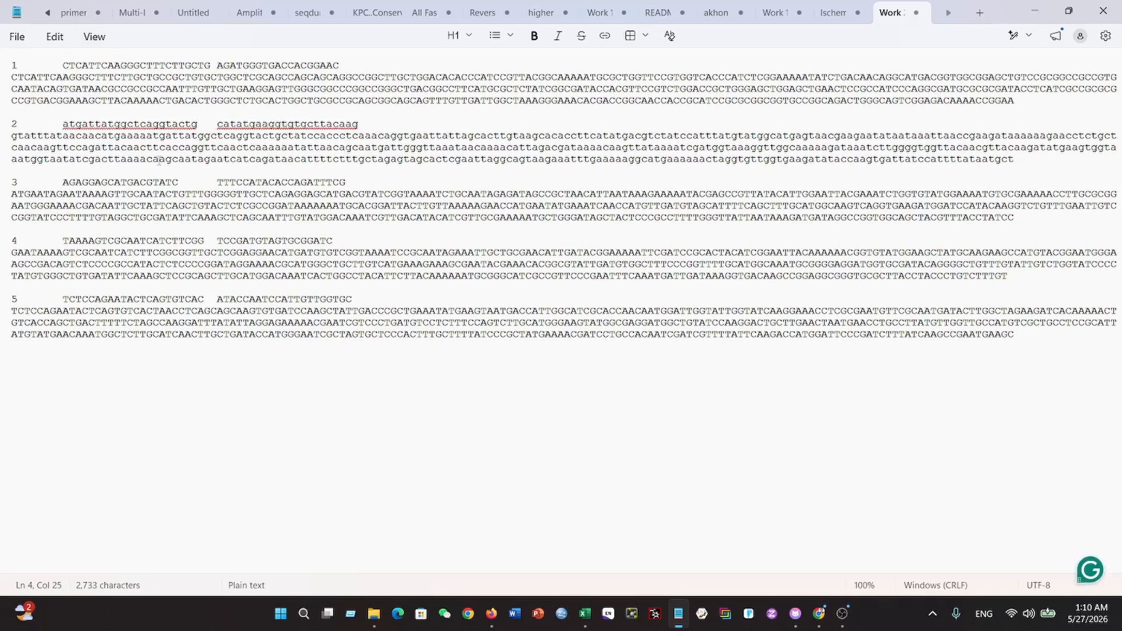
Highlight entry 1's template and primers, and entry 2's forward and reverse primers, and clear the selection
drag(362, 66, 920, 102)
click(506, 101)
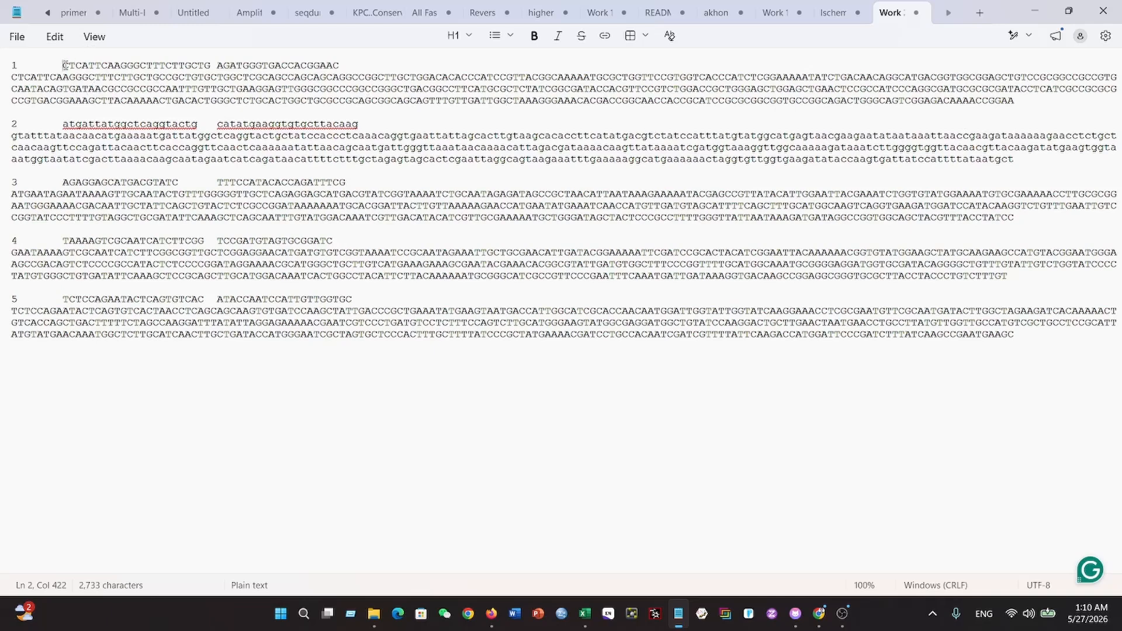
drag(63, 65, 339, 63)
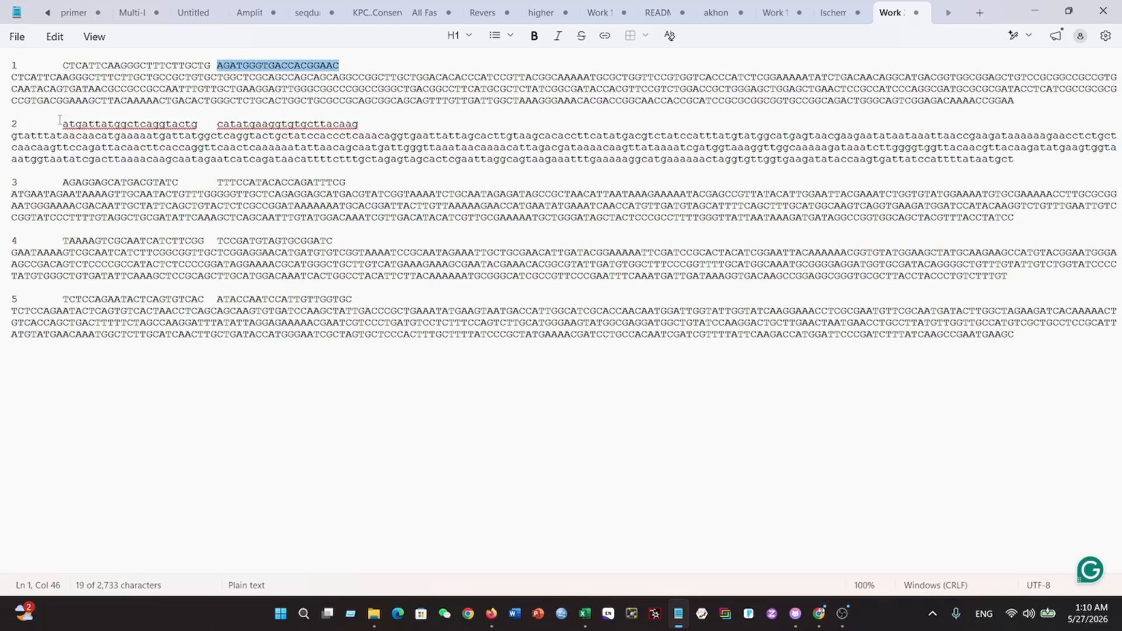
drag(62, 124, 203, 126)
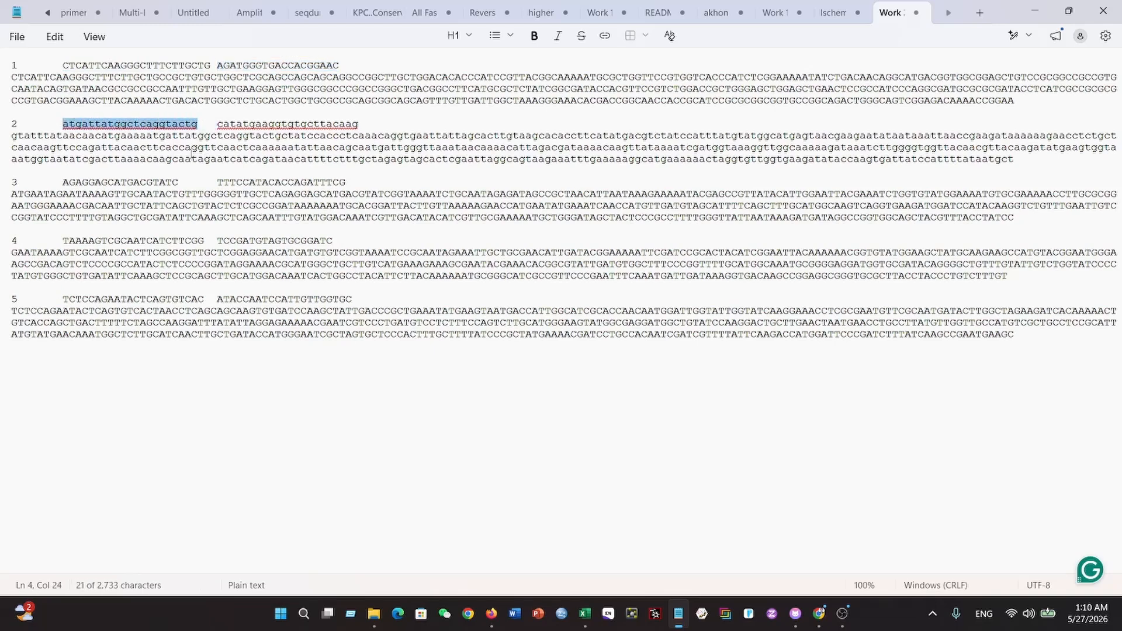
drag(217, 124, 363, 120)
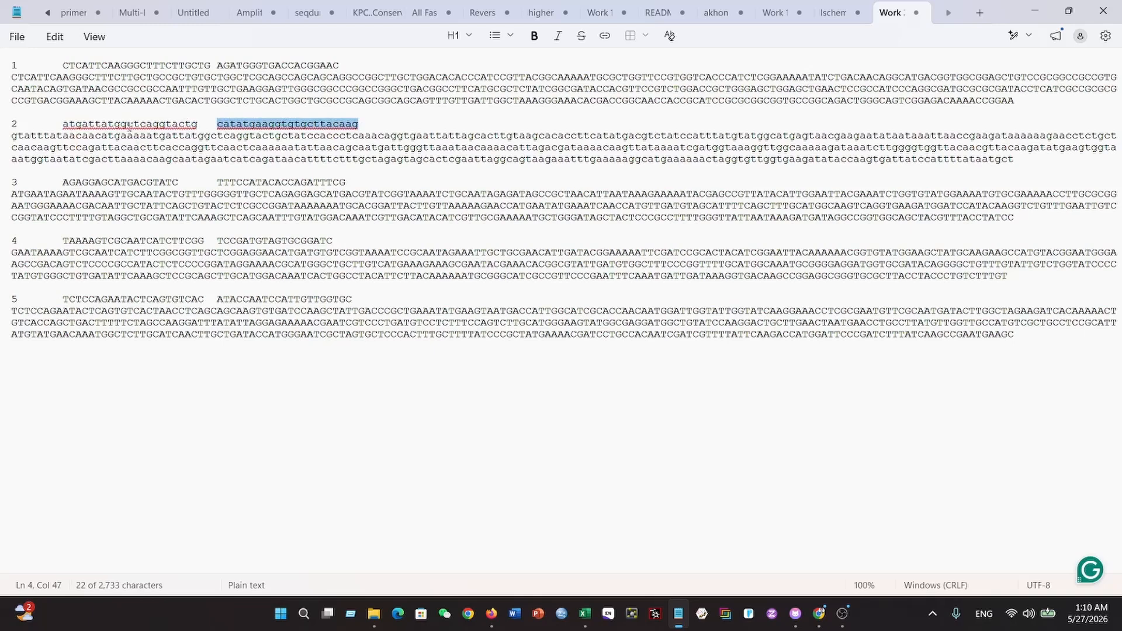
right_click(130, 125)
right_click(301, 125)
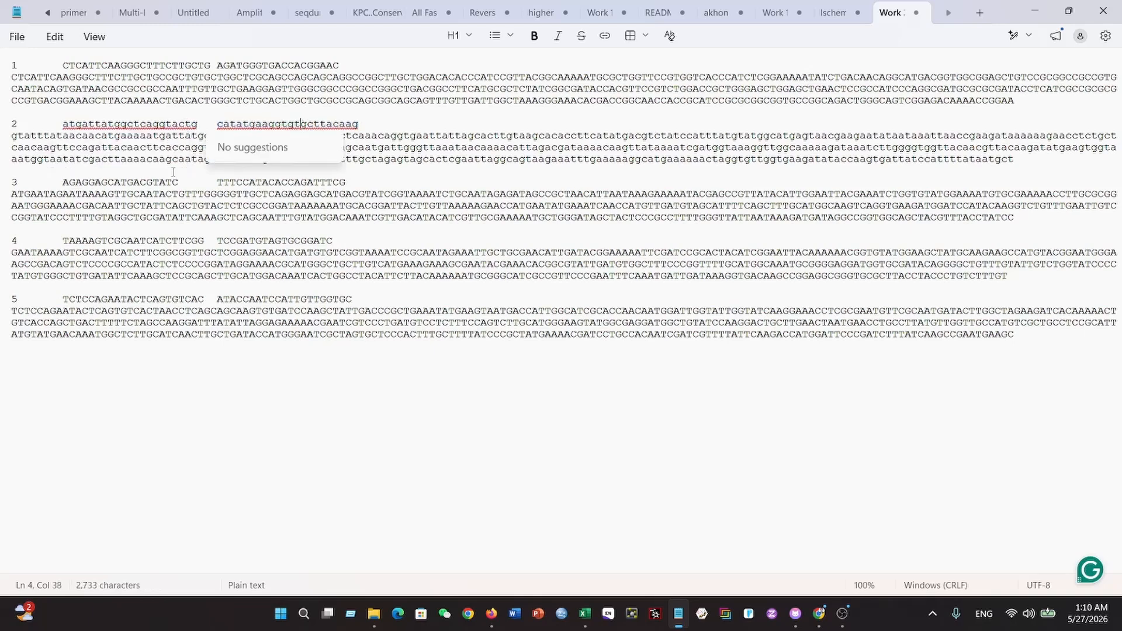
click(86, 175)
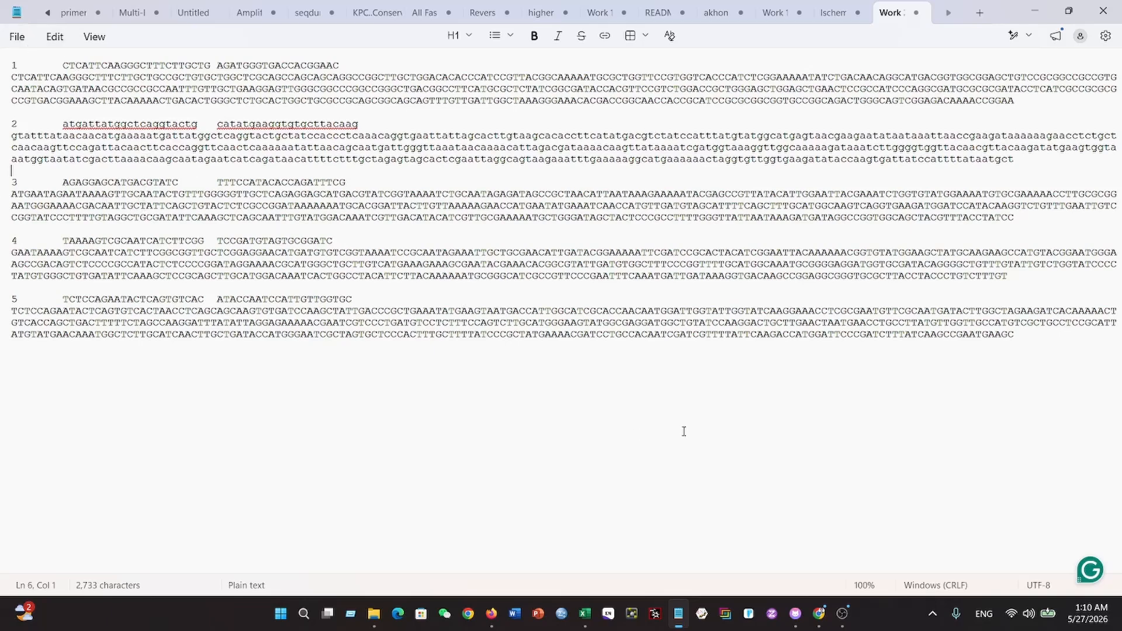
Switch to Chrome and open the MultiPLX 2.1 website from the Google search results
click(818, 614)
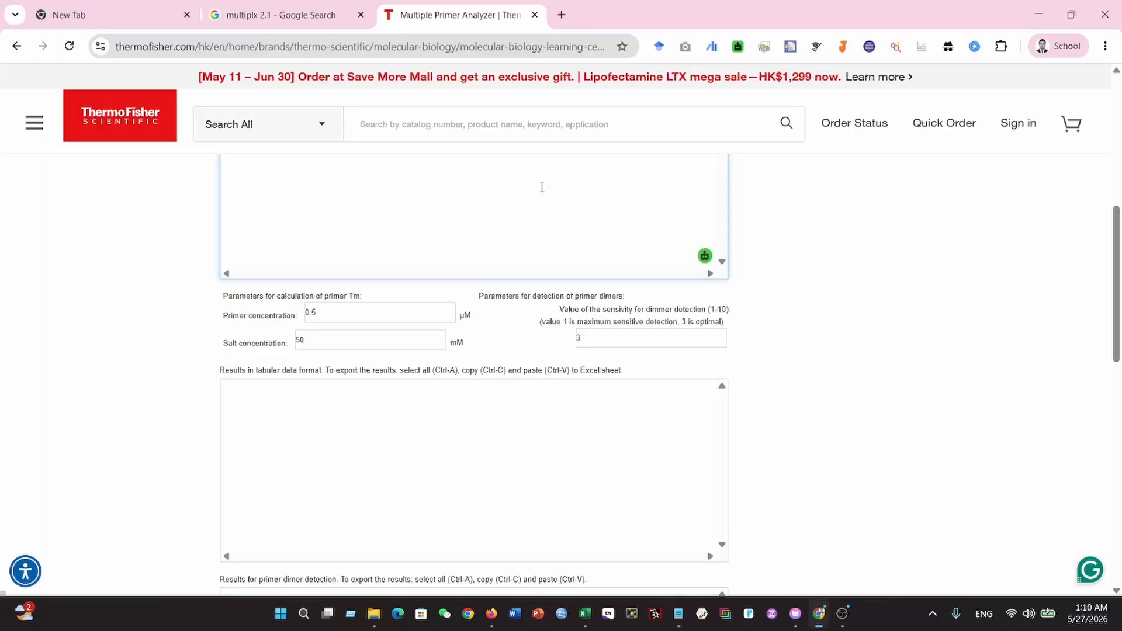
click(275, 15)
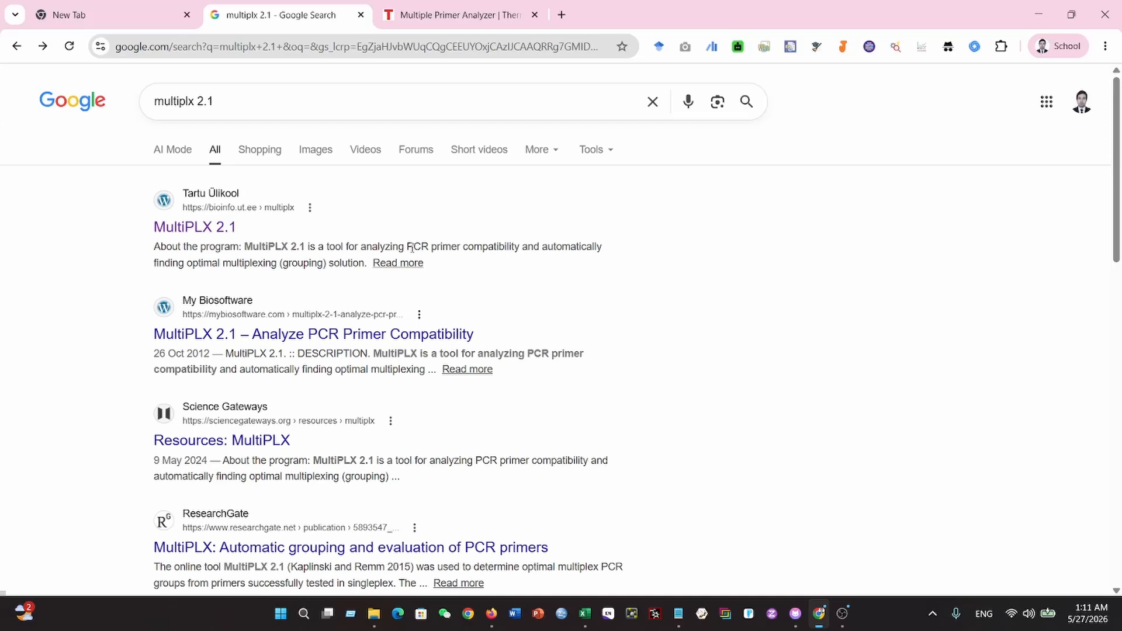
click(181, 233)
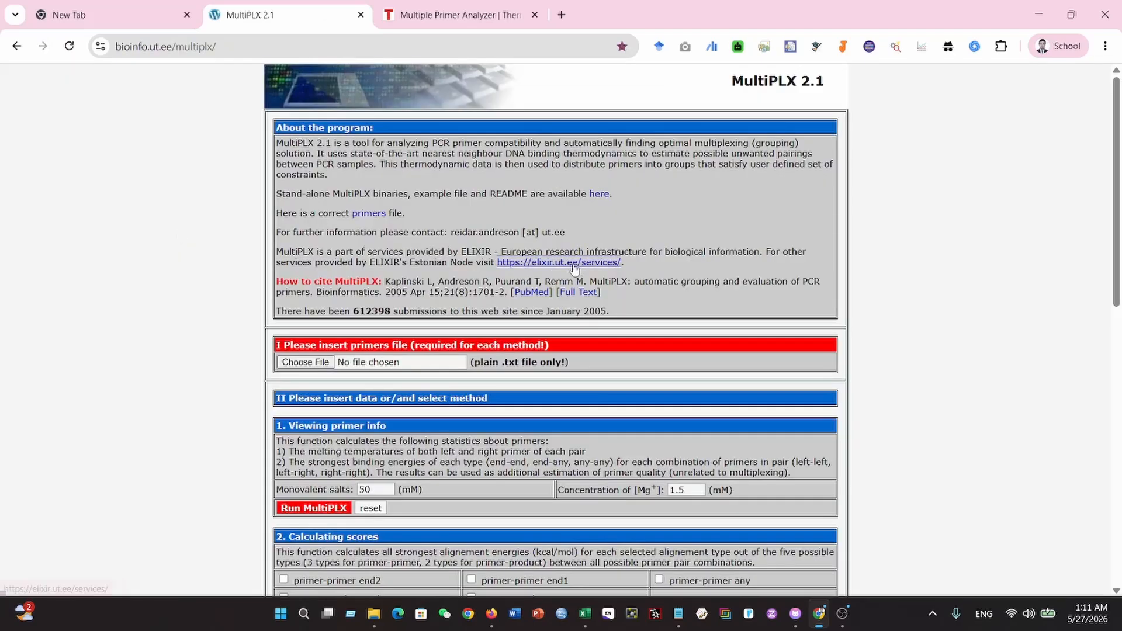
Read the MultiPLX 2.1 program description and look over the primers file, primer info and score calculation sections
scroll(754, 301, down, 2)
scroll(754, 301, up, 2)
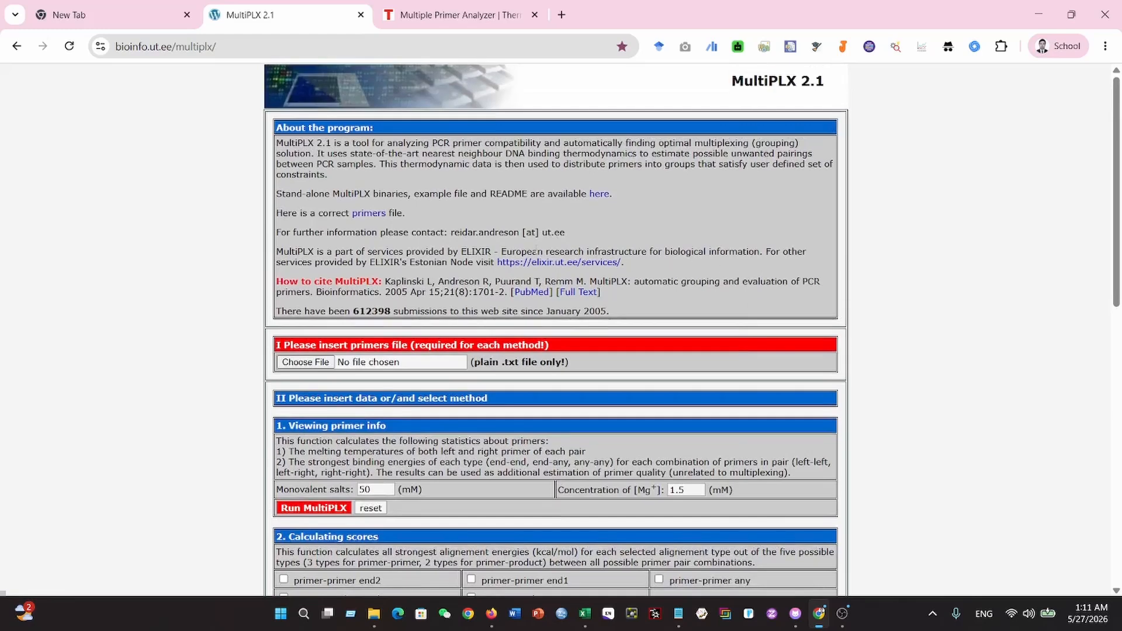
drag(277, 142, 345, 178)
click(345, 178)
scroll(471, 208, down, 1)
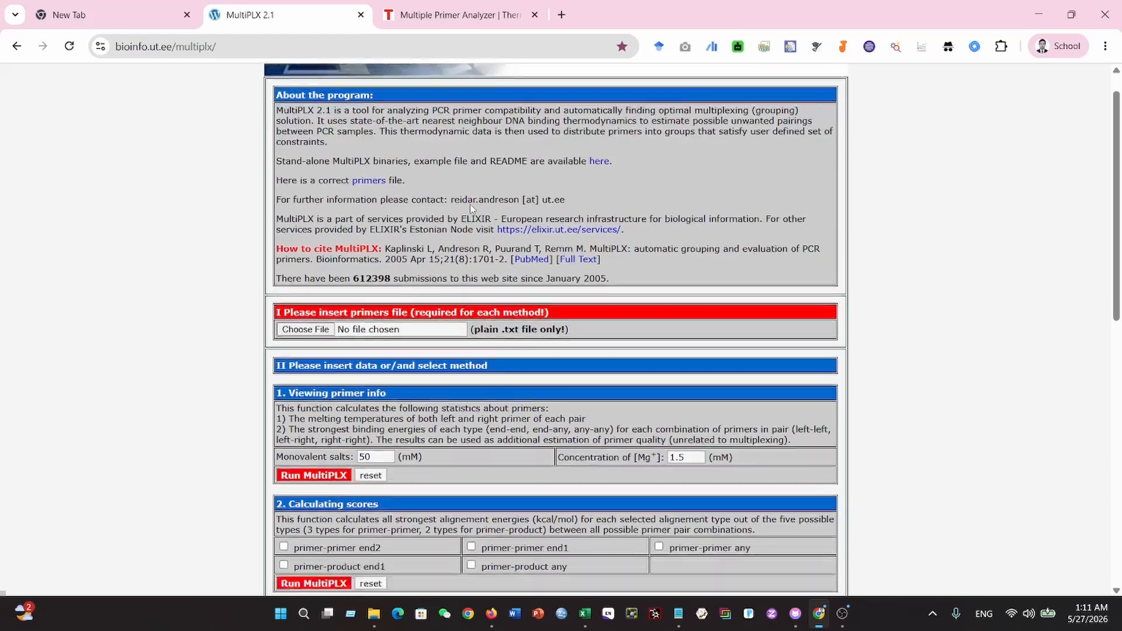
scroll(471, 207, down, 1)
scroll(755, 276, up, 2)
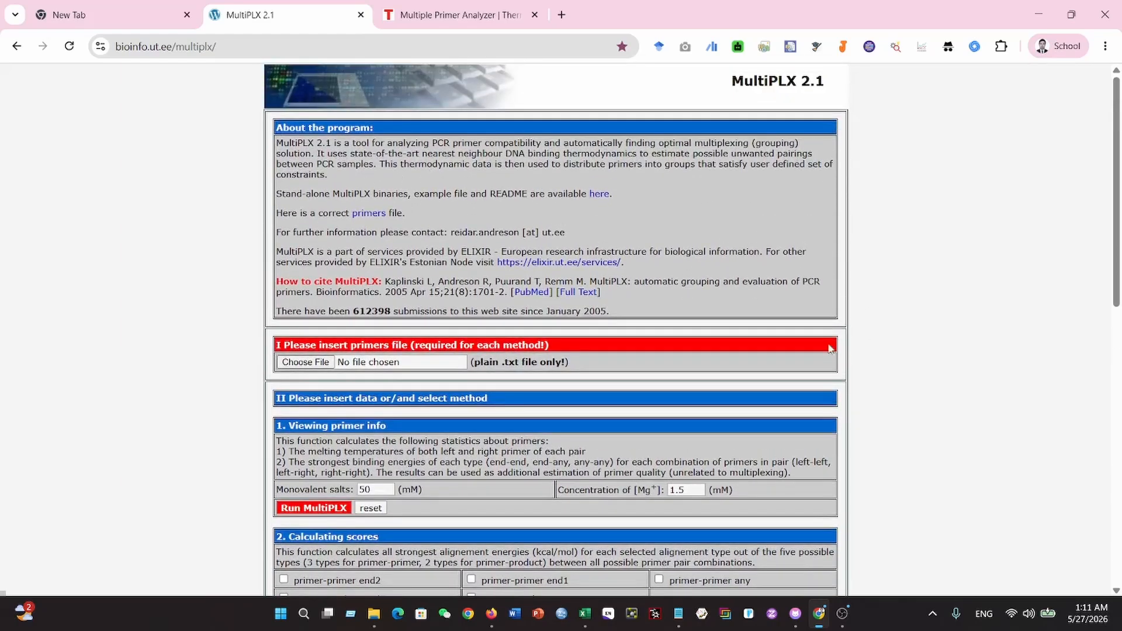
scroll(699, 265, down, 2)
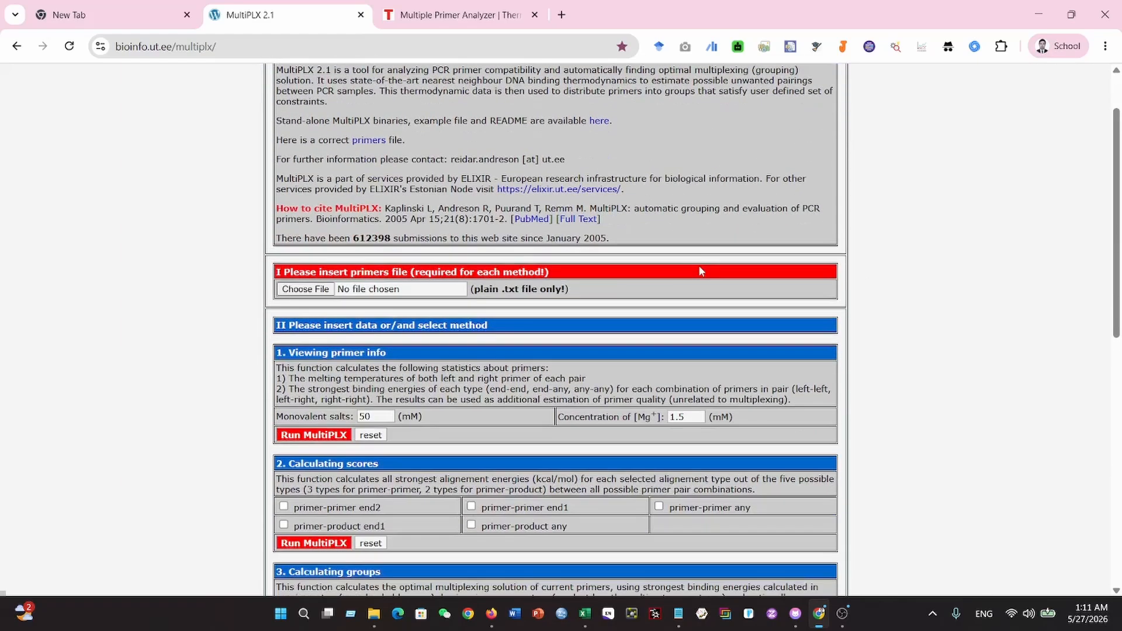
scroll(409, 336, down, 2)
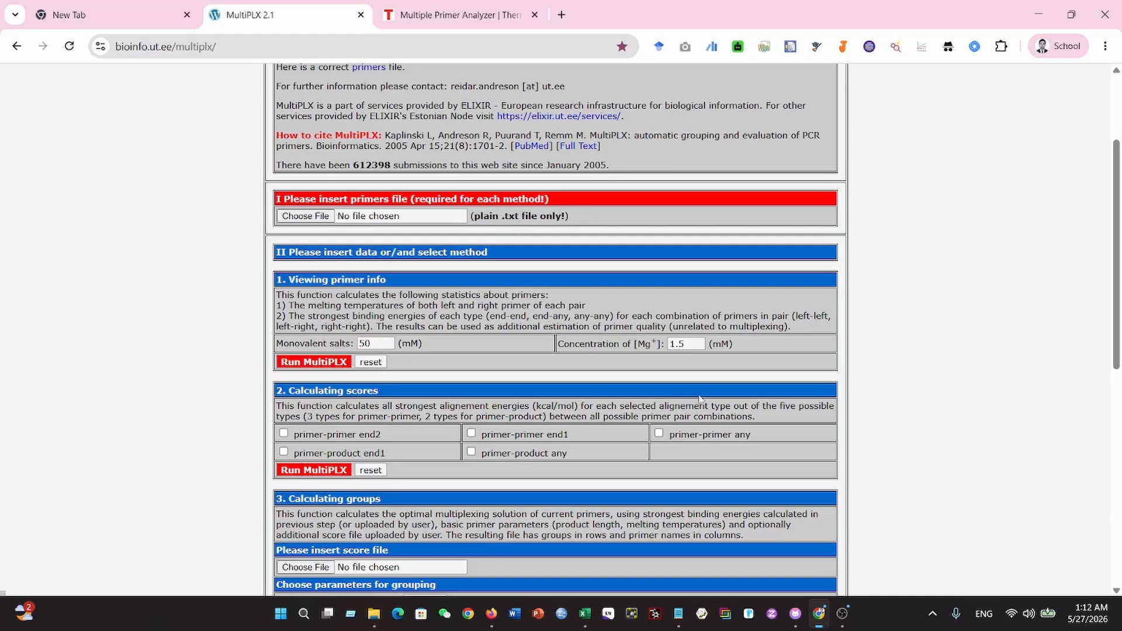
Load Work 25.txt from the Downloads folder as the primers file
mouse_move(679, 620)
click(305, 216)
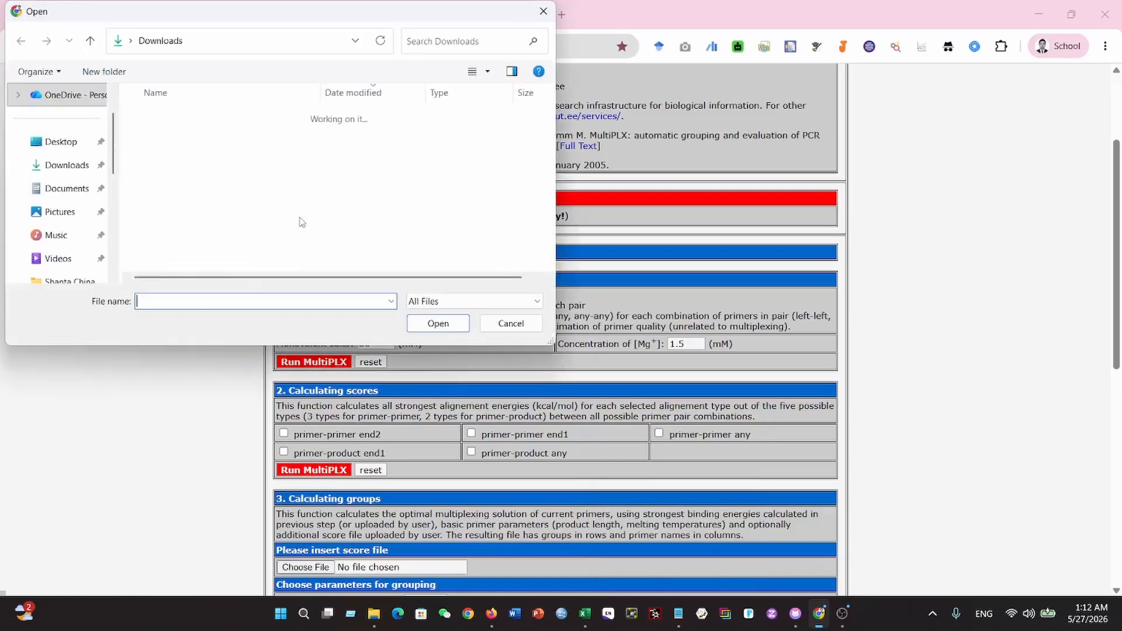
click(64, 166)
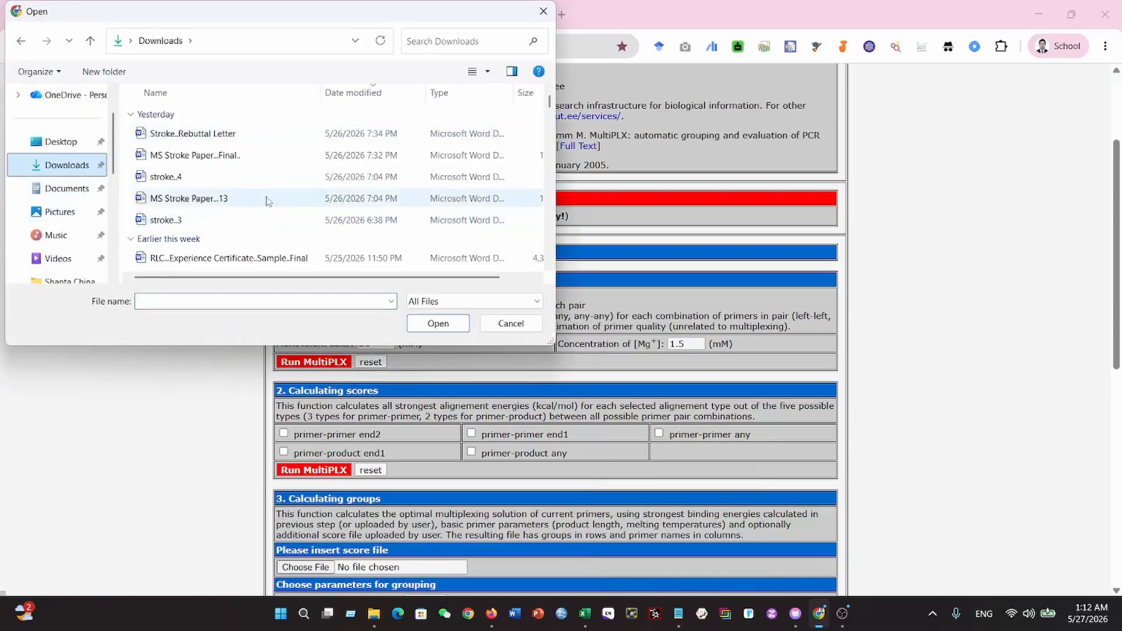
scroll(266, 201, down, 5)
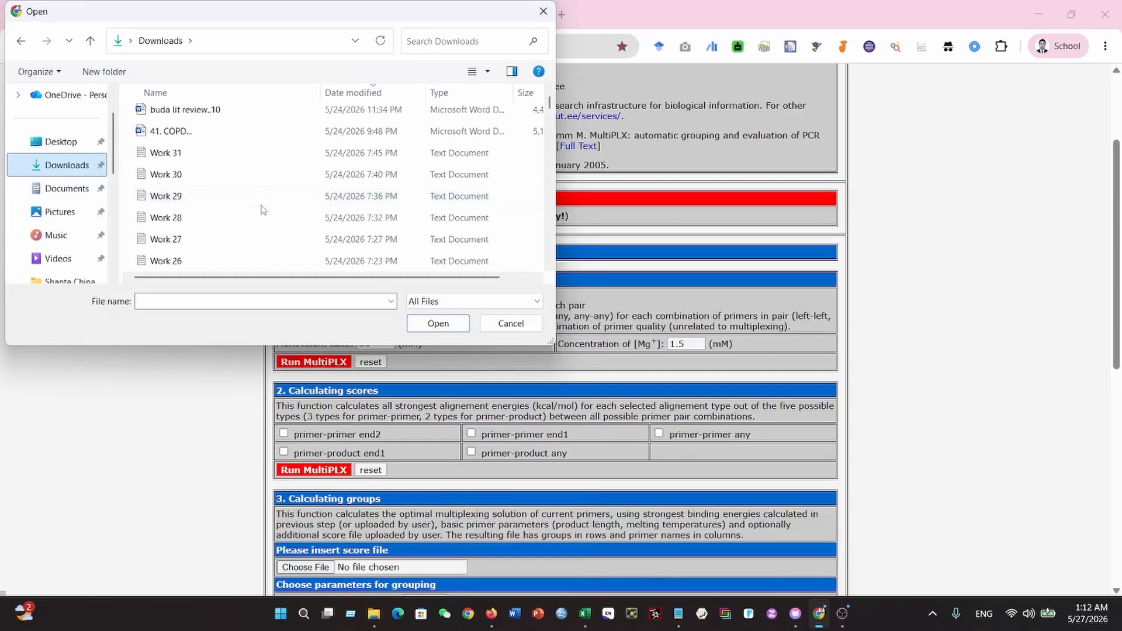
scroll(262, 209, down, 1)
click(175, 219)
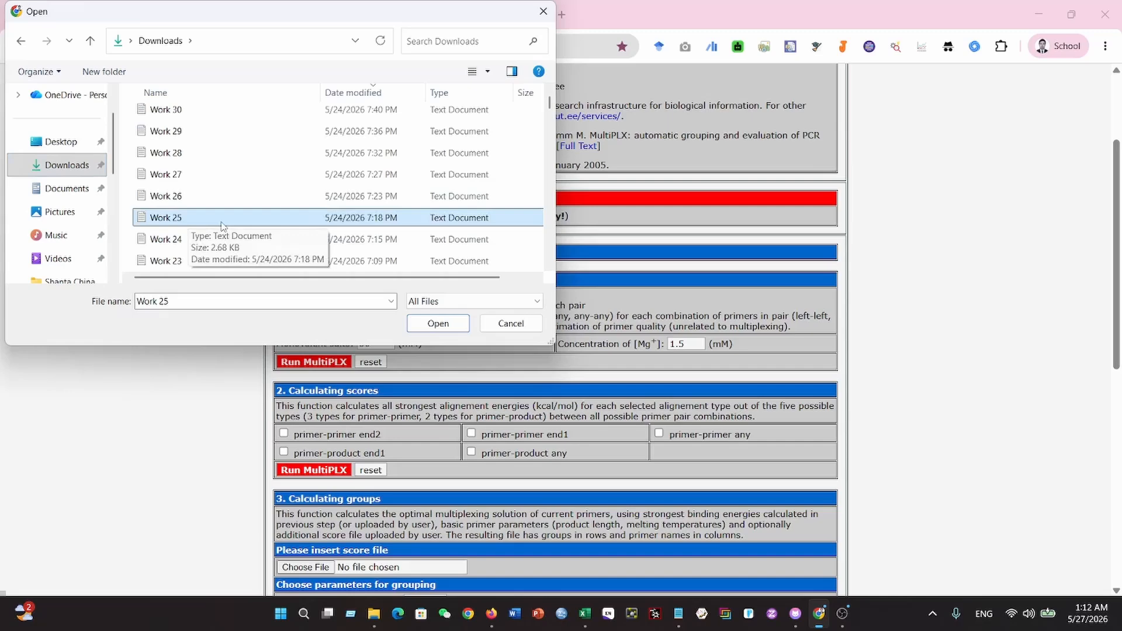
click(439, 323)
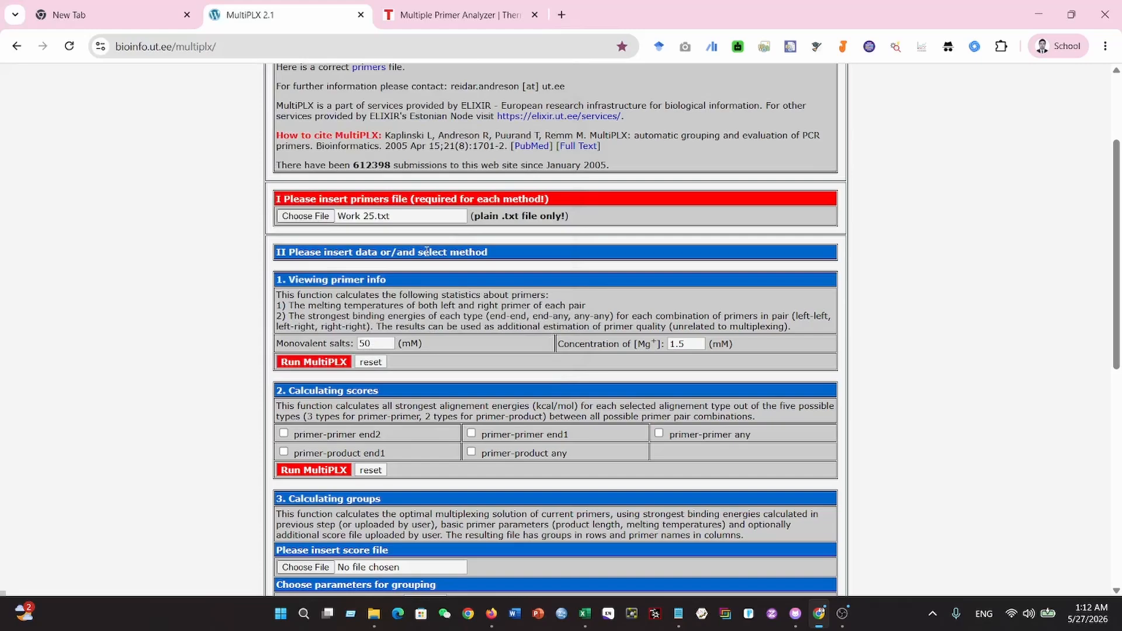
Enable all five score calculations: primer-primer end2, end1 and any, and primer-product end1 and any
scroll(493, 305, down, 1)
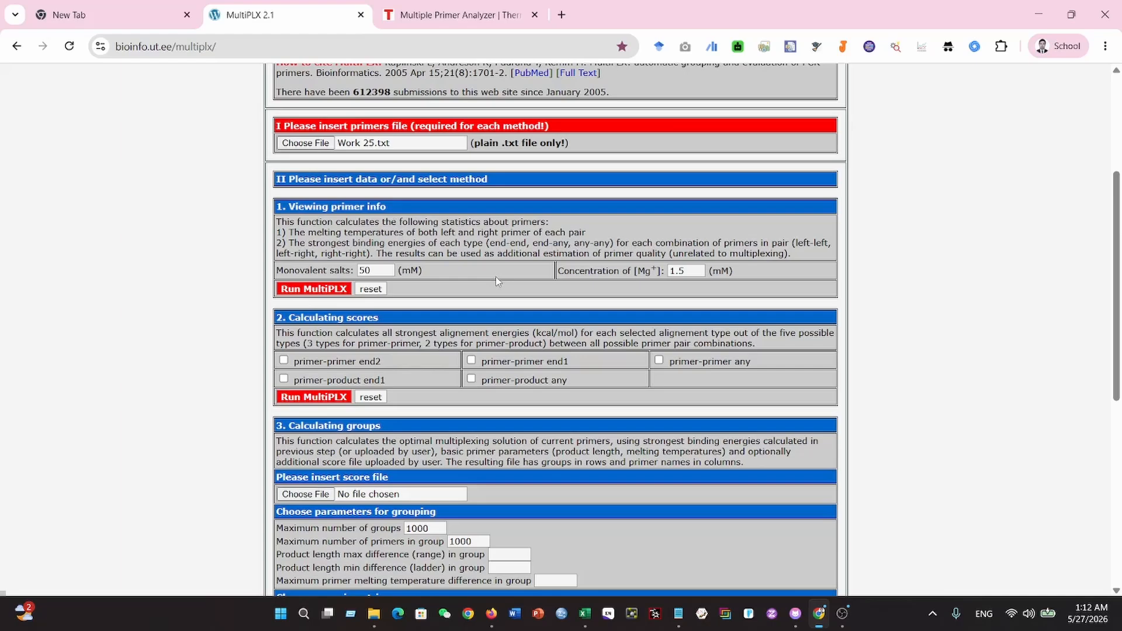
scroll(495, 276, down, 1)
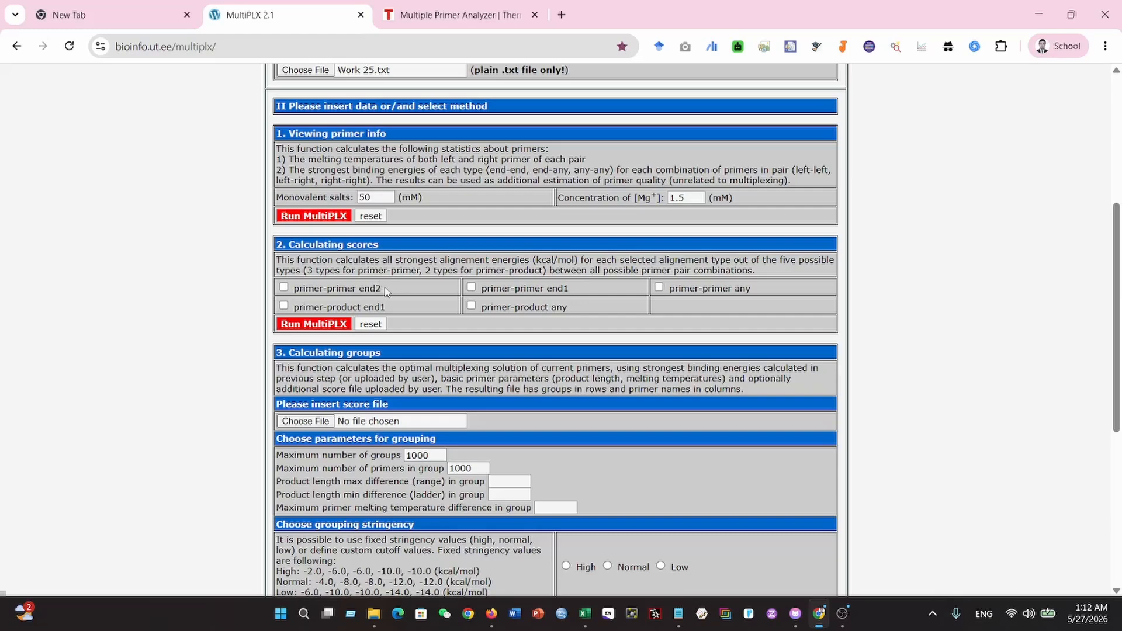
click(284, 289)
click(284, 306)
click(471, 287)
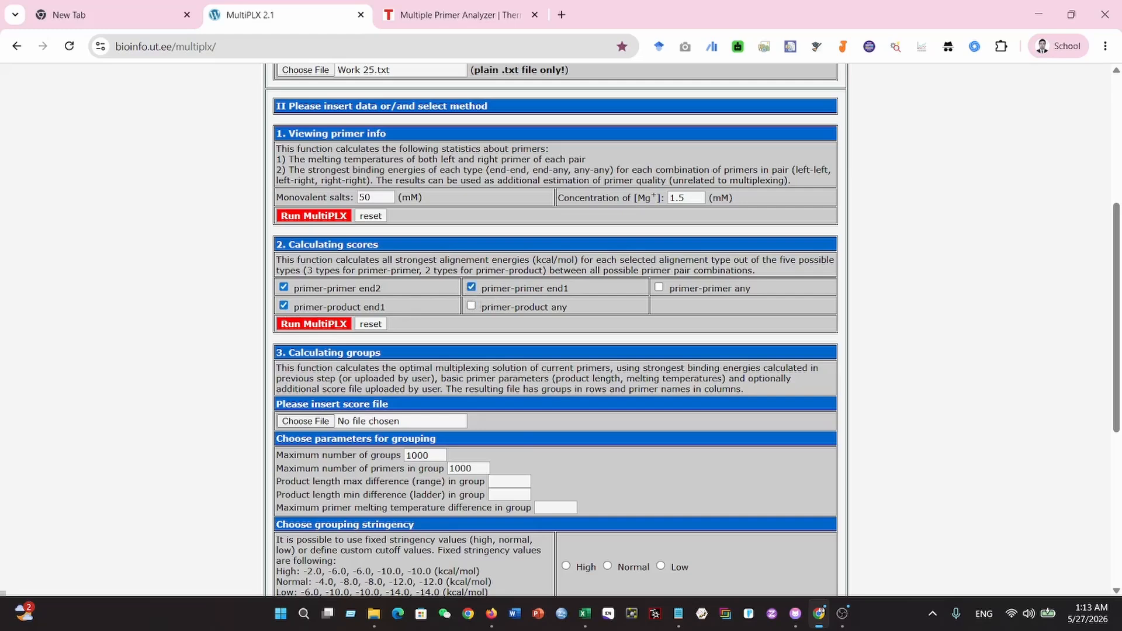
click(471, 305)
click(659, 287)
scroll(444, 285, up, 1)
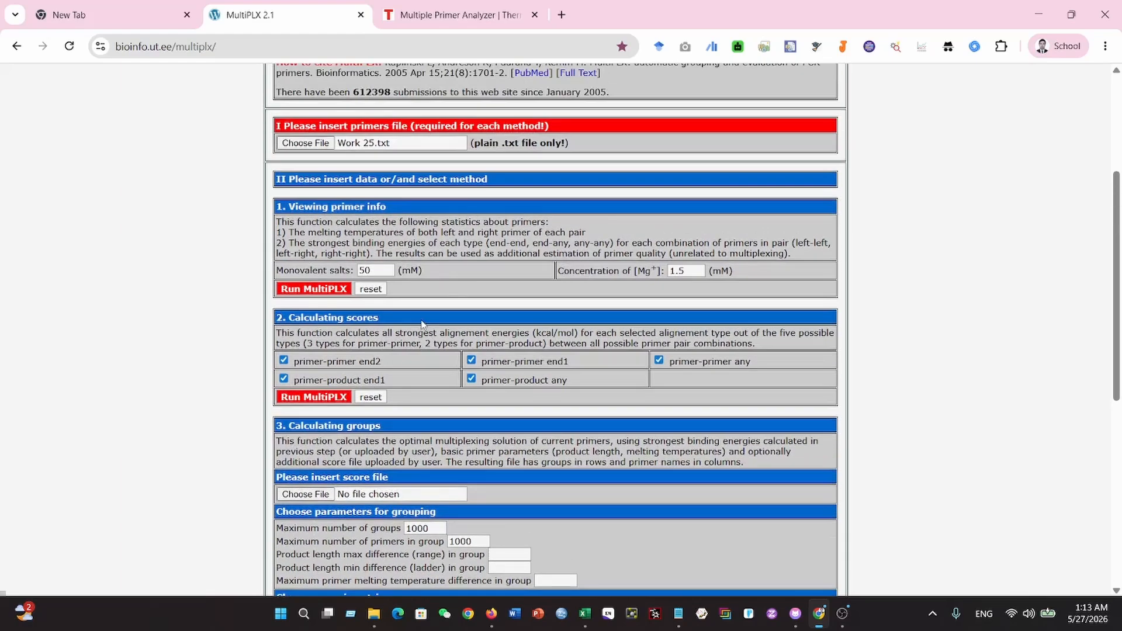
scroll(433, 327, down, 2)
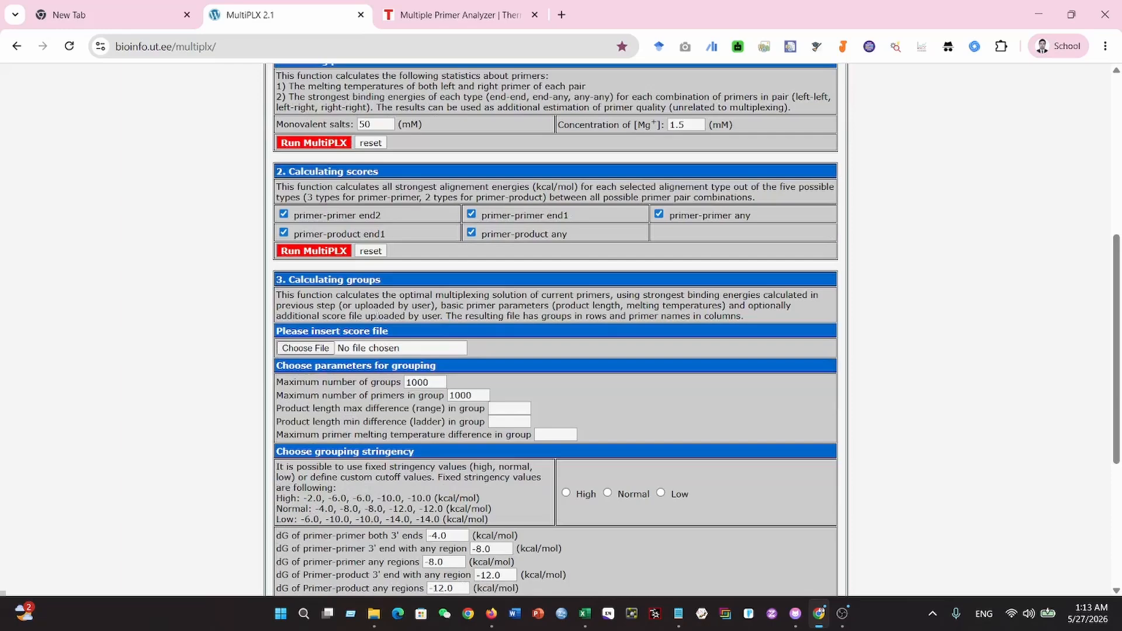
Look over the group calculation and group verification settings, switch to Notepad to check Work 25.txt, and return to Chrome
scroll(377, 316, down, 1)
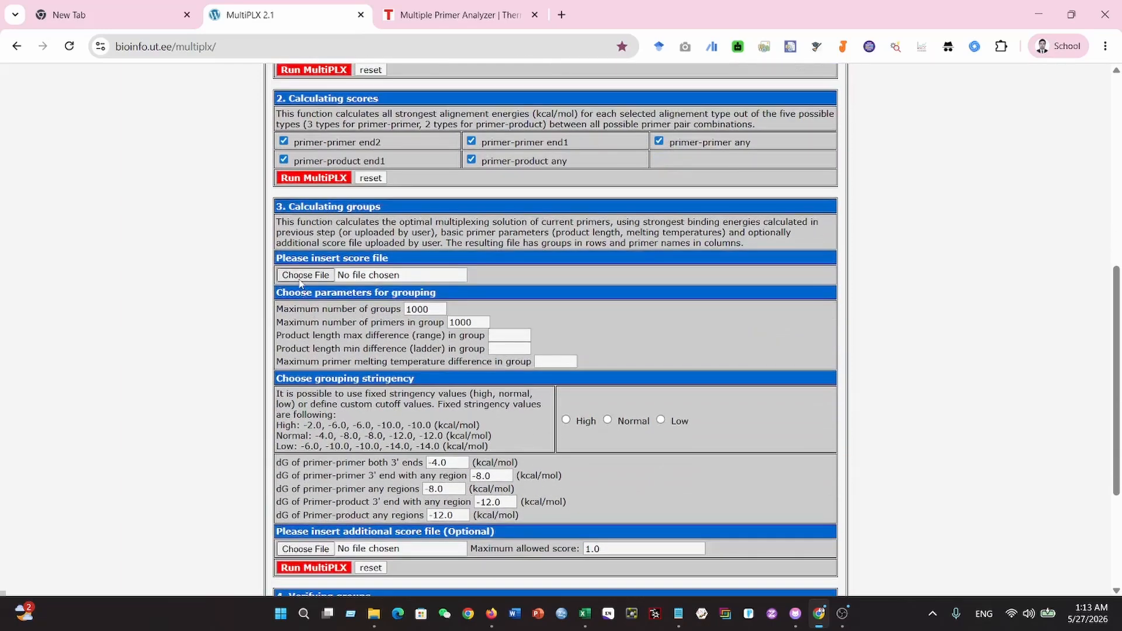
click(299, 283)
scroll(610, 447, down, 2)
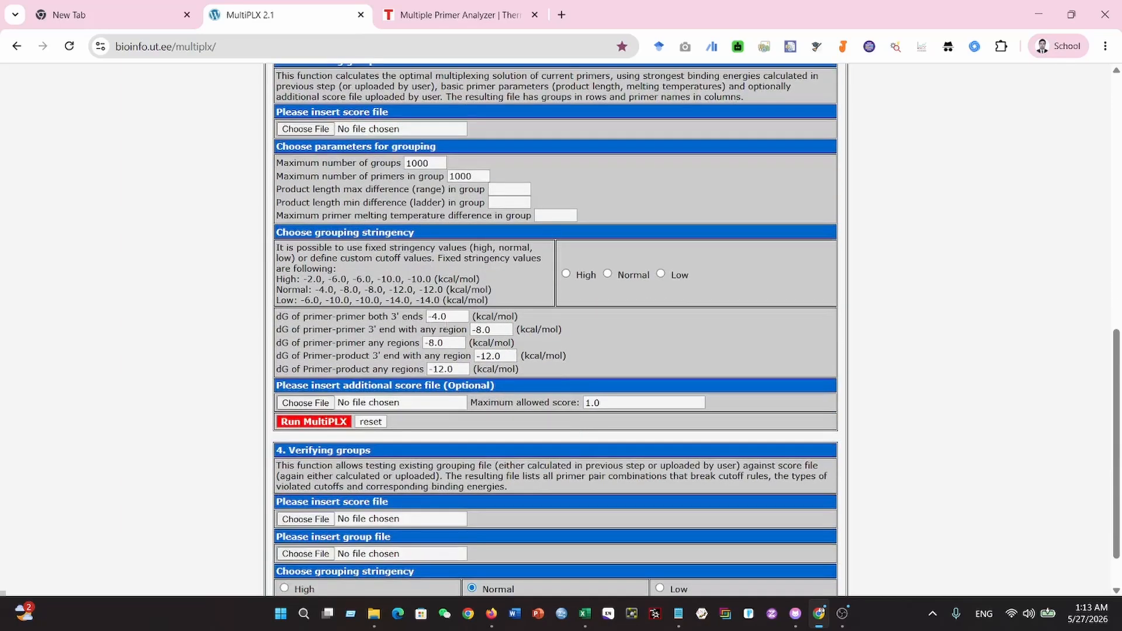
scroll(556, 328, down, 1)
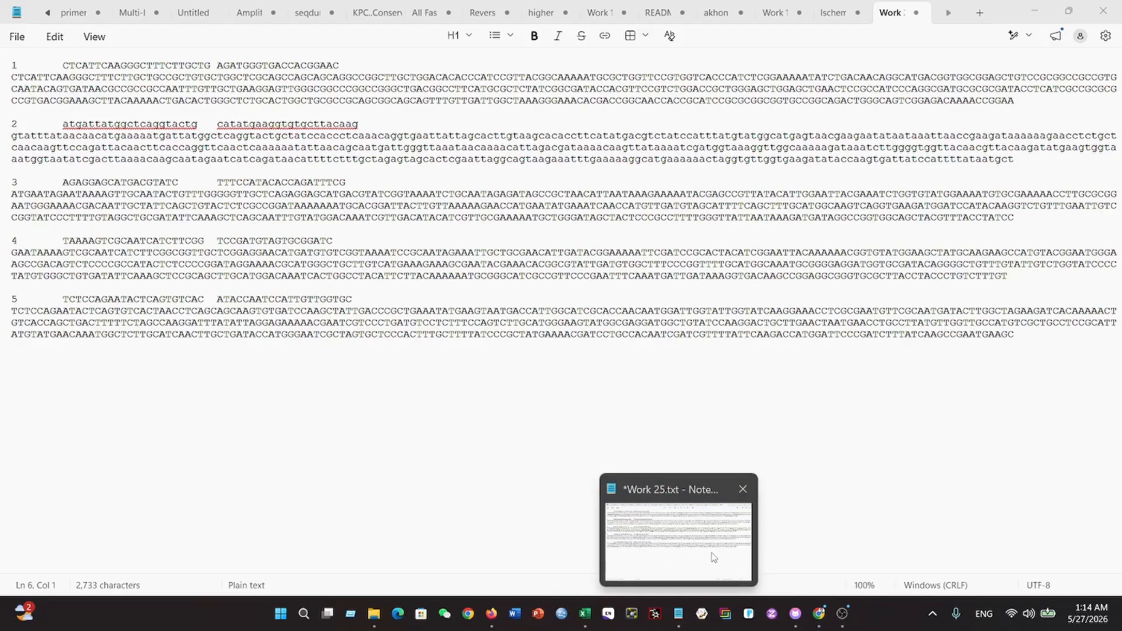
click(713, 557)
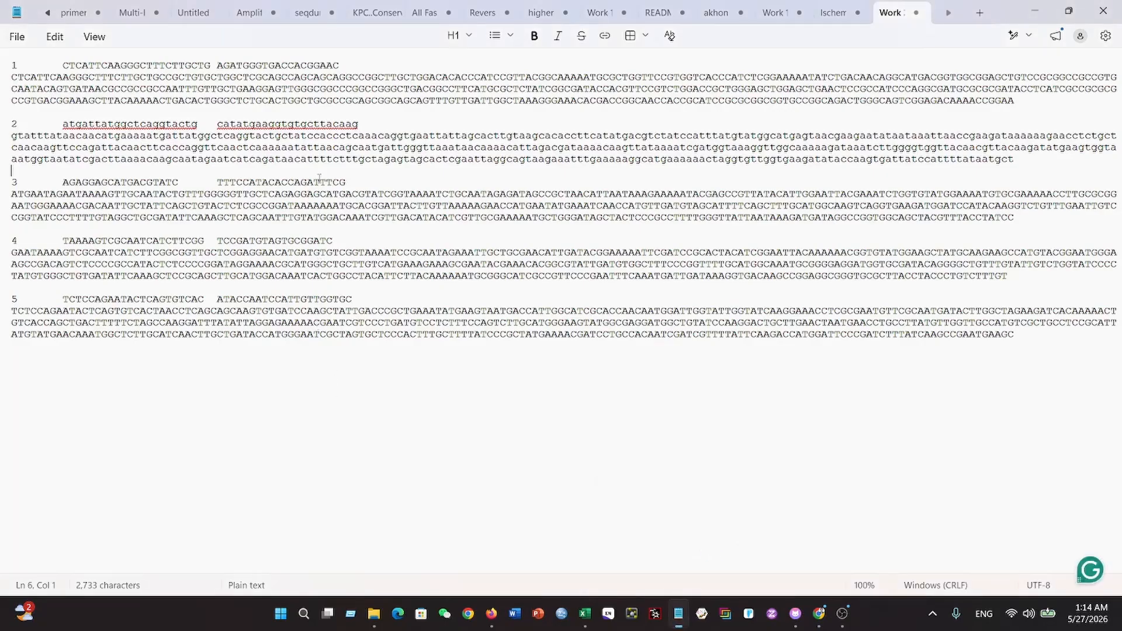
click(812, 618)
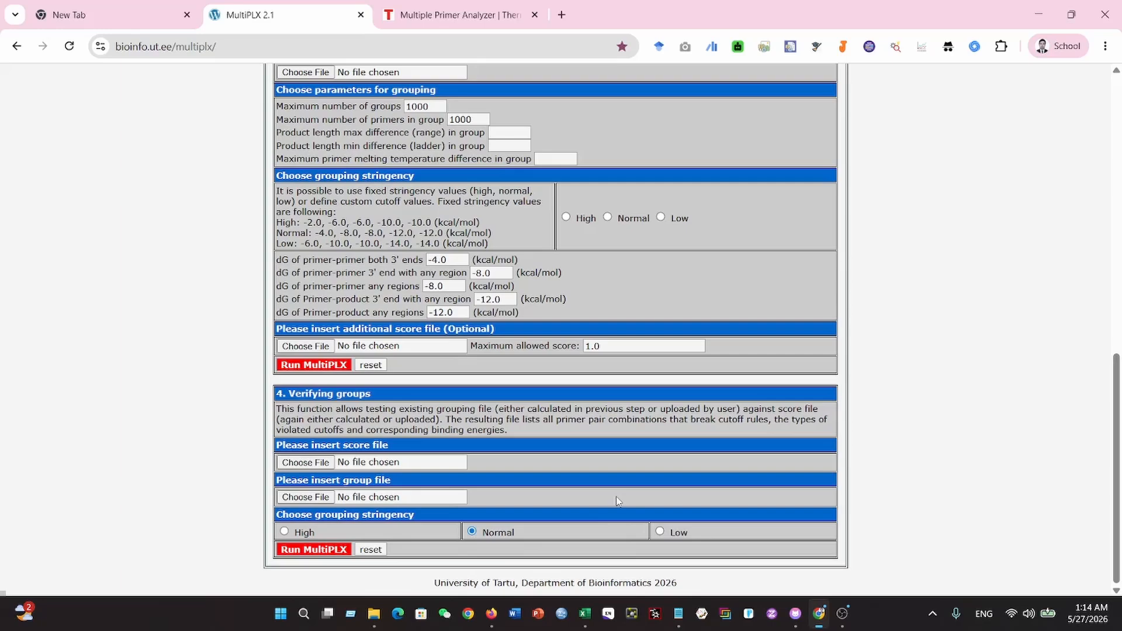
Run MultiPLX for the score calculation section on Work 25.txt and open the submitted job's results
scroll(525, 476, up, 2)
scroll(525, 476, up, 5)
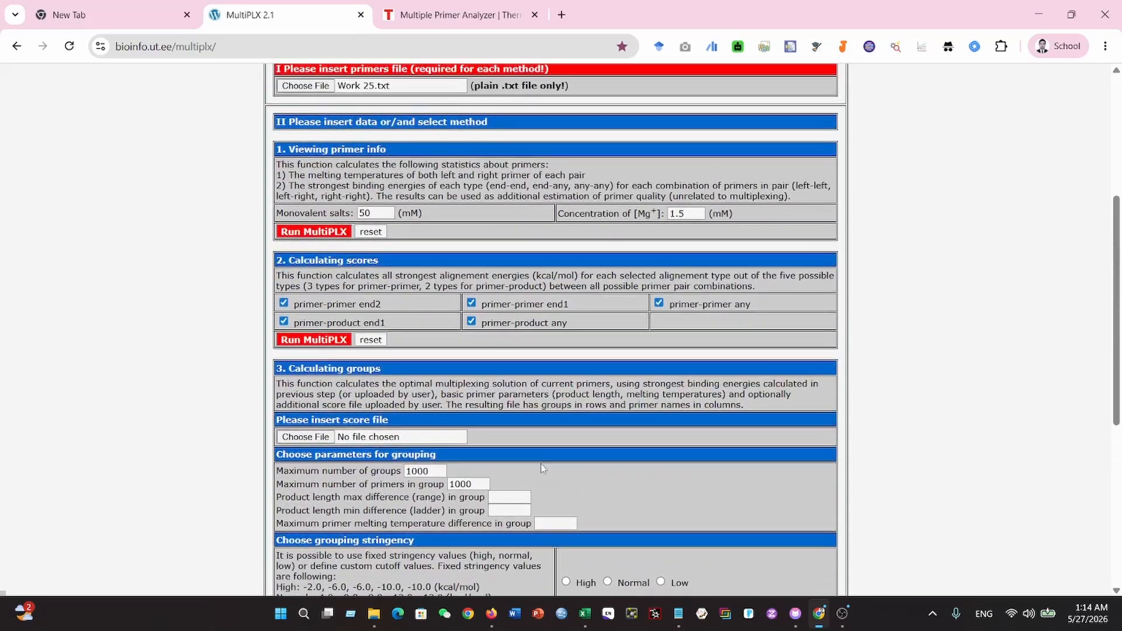
scroll(500, 394, down, 1)
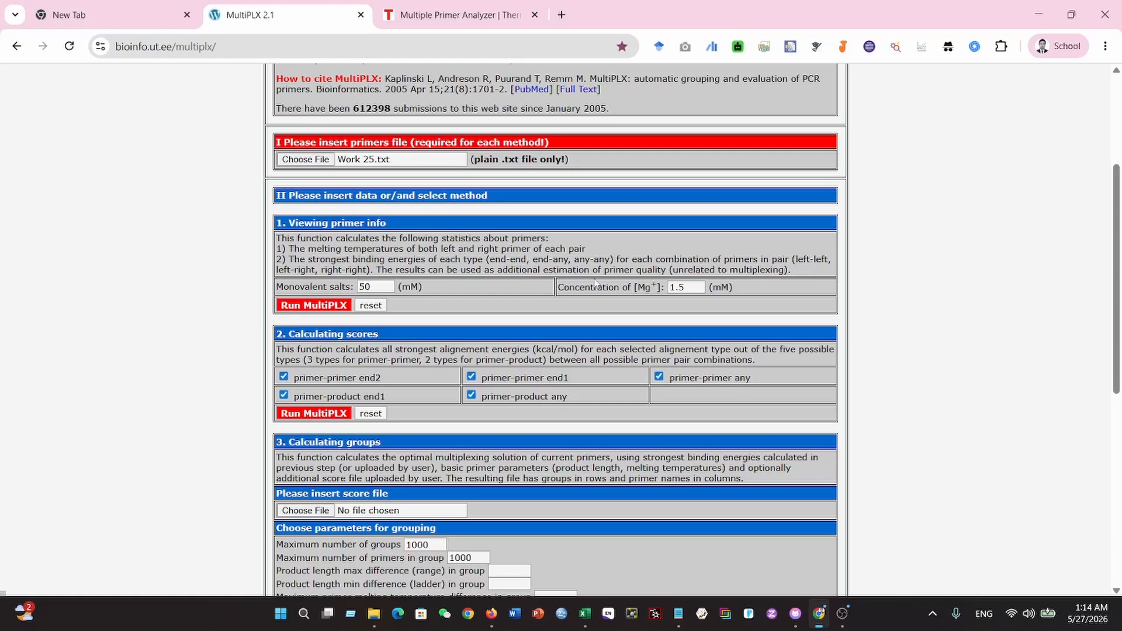
scroll(453, 334, down, 1)
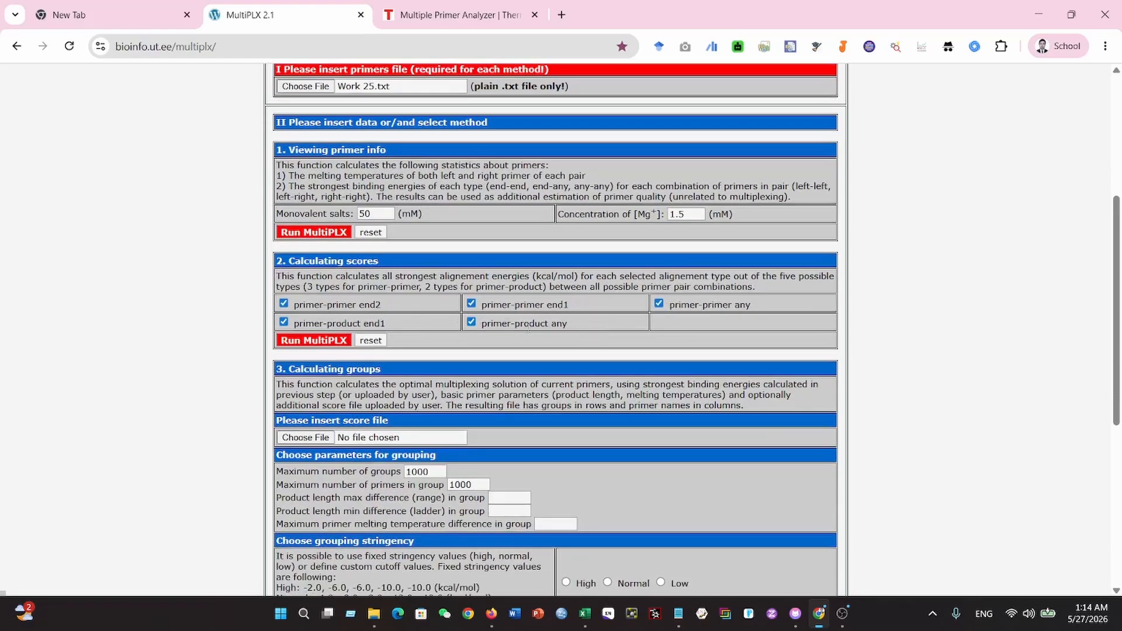
scroll(578, 323, up, 2)
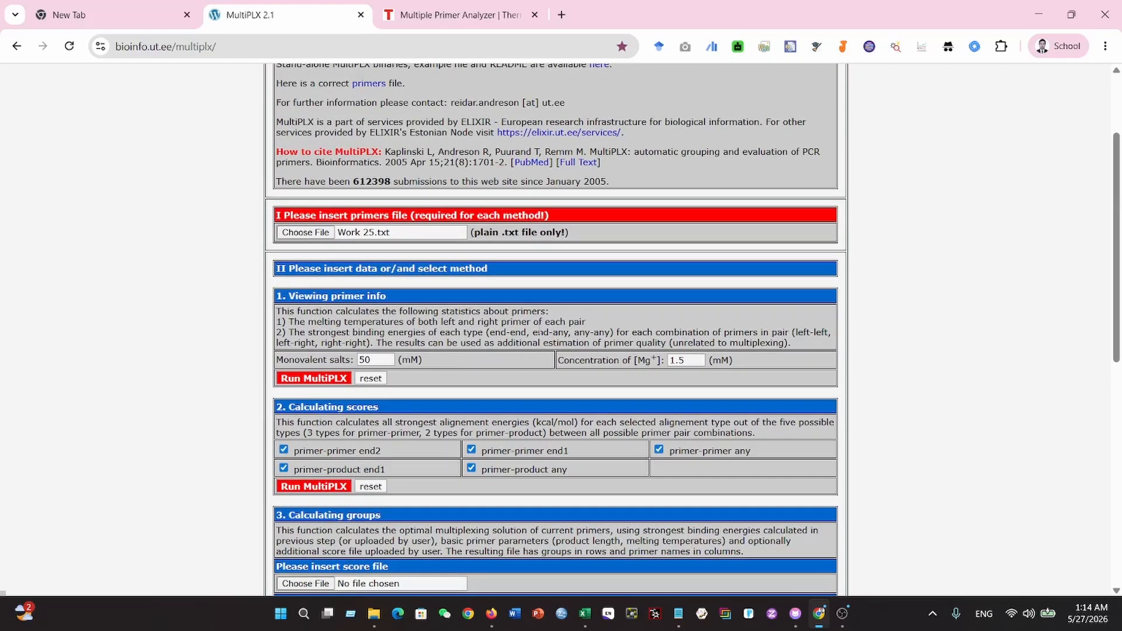
scroll(531, 327, down, 1)
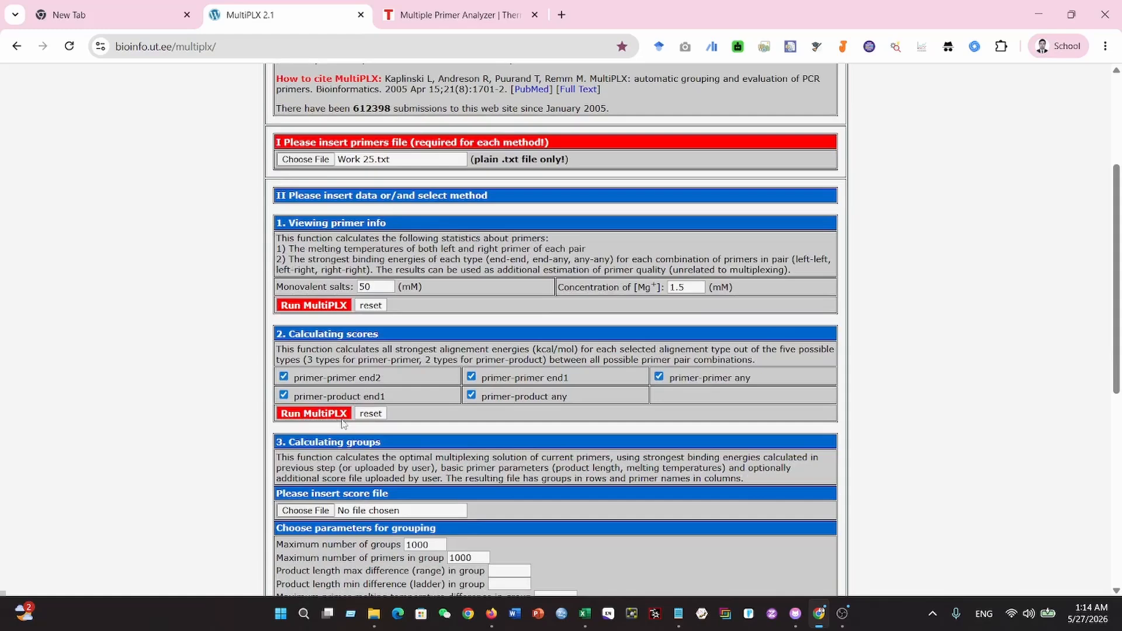
click(323, 415)
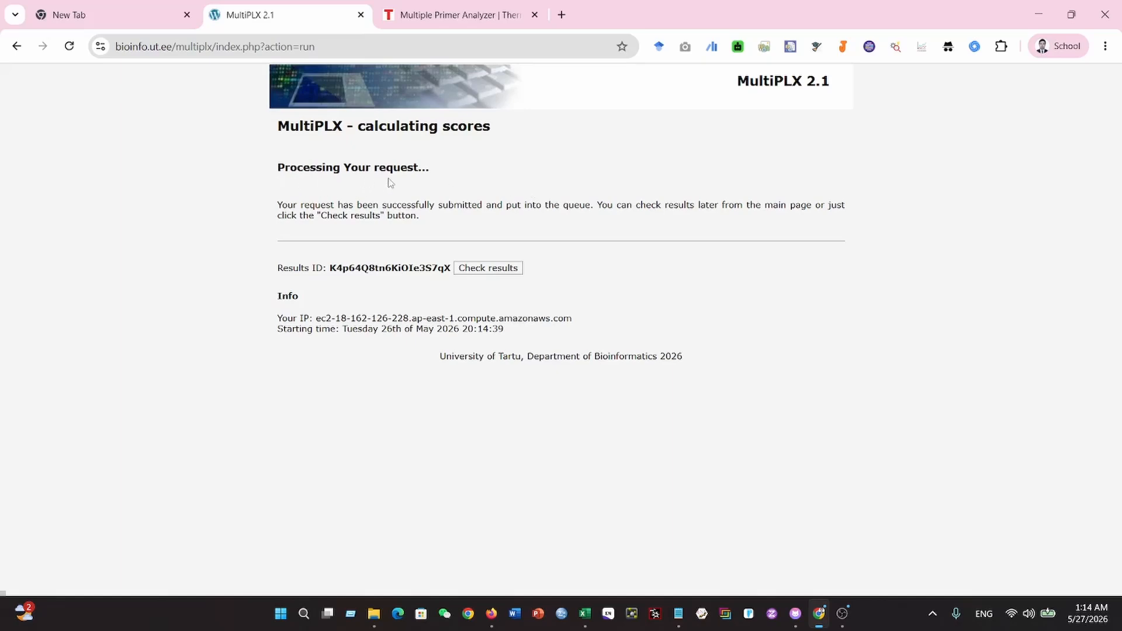
click(491, 270)
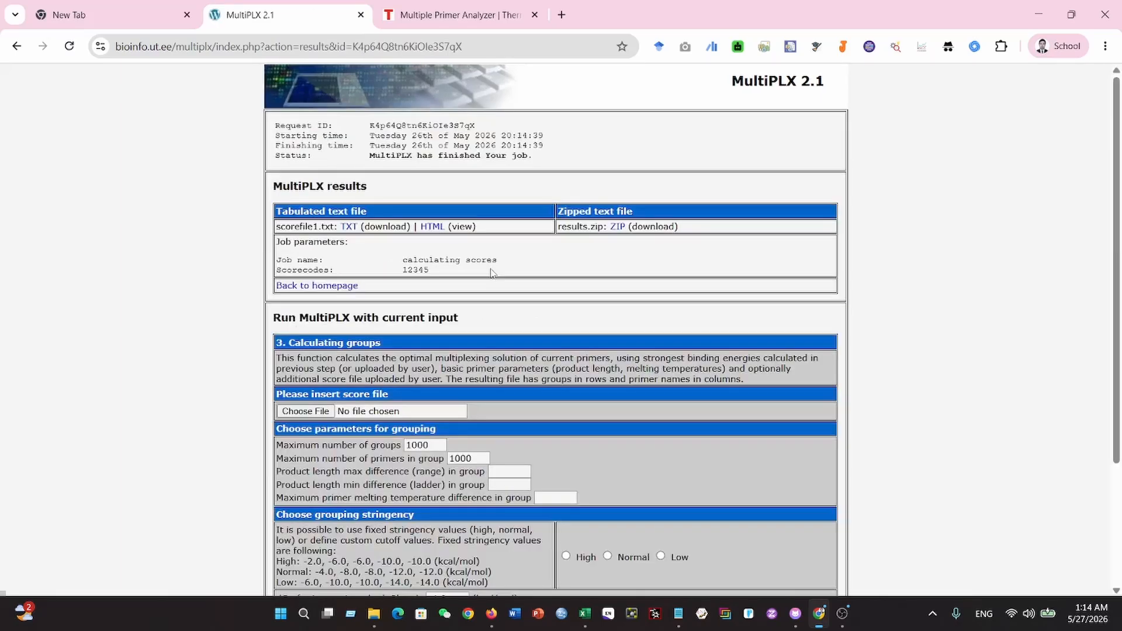
Look over the job results page and open the HTML view of scorefile1.txt
scroll(593, 306, down, 3)
scroll(798, 386, up, 3)
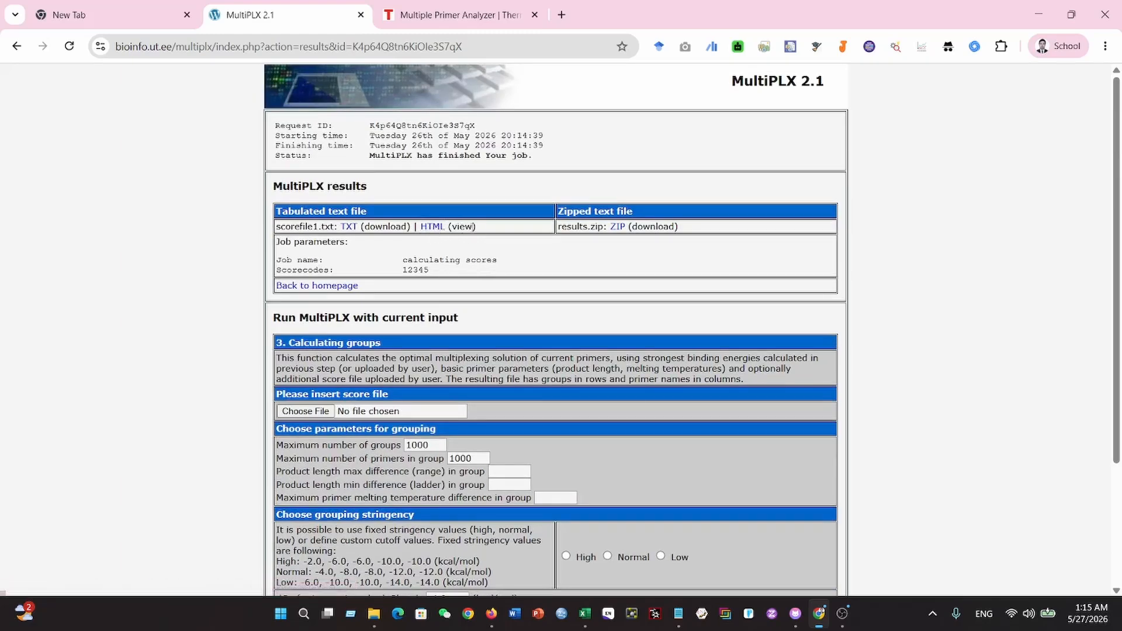
click(432, 226)
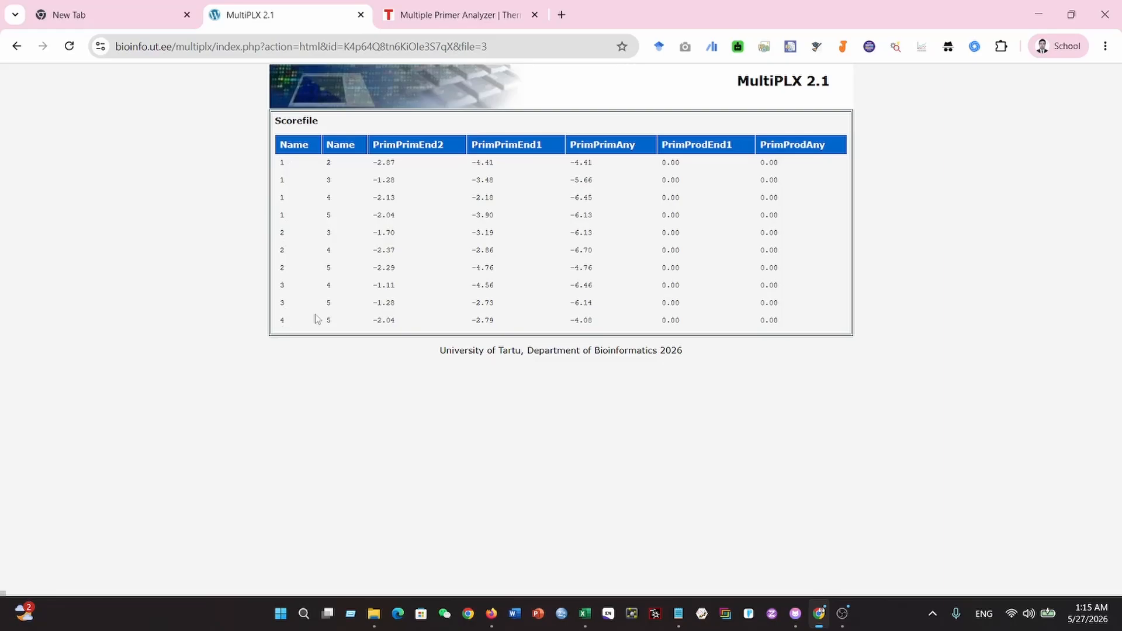
Compare the numbered primer pairs in Notepad with the score table in Chrome, and examine the PrimPrimEnd2 and PrimPrimAny scores
click(678, 614)
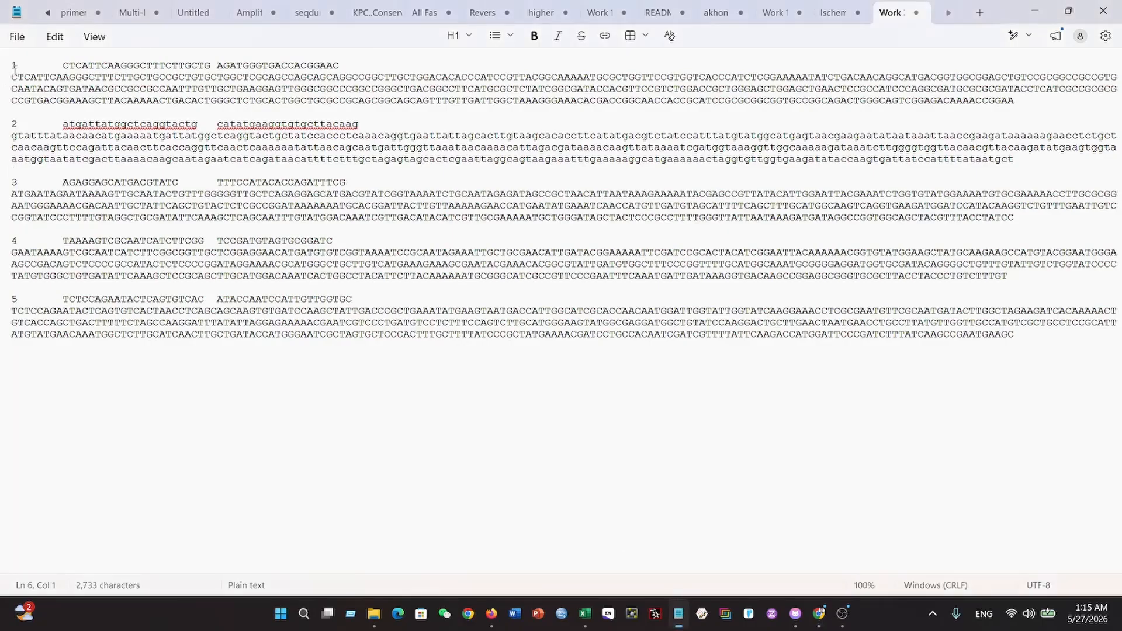
click(819, 614)
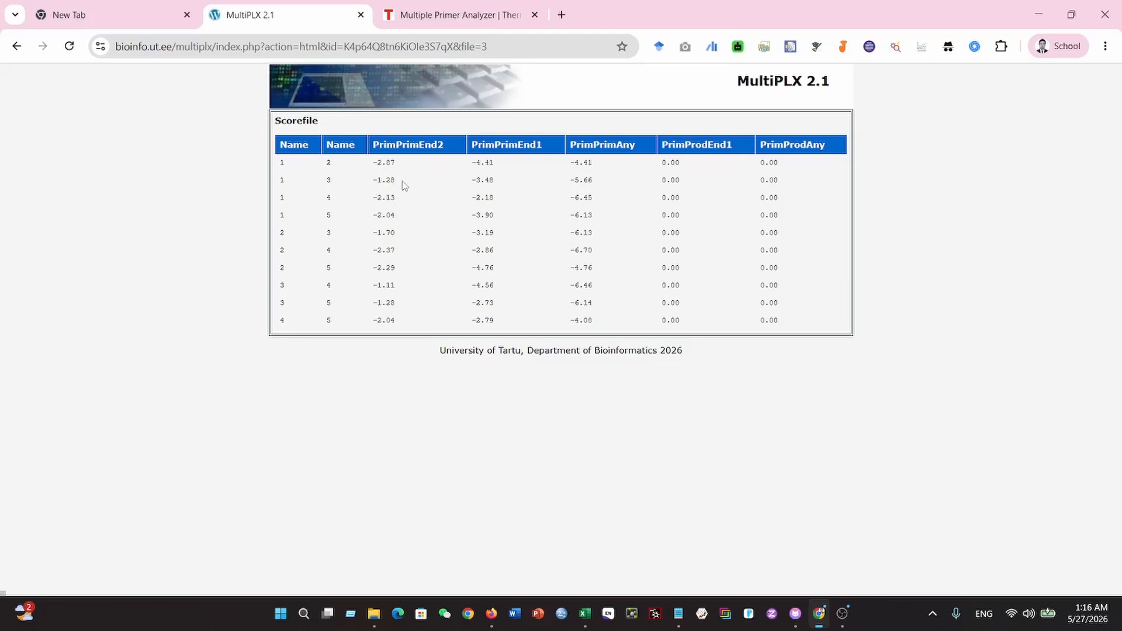
drag(401, 185, 374, 181)
click(389, 196)
drag(382, 198, 389, 199)
click(387, 207)
drag(595, 254, 588, 217)
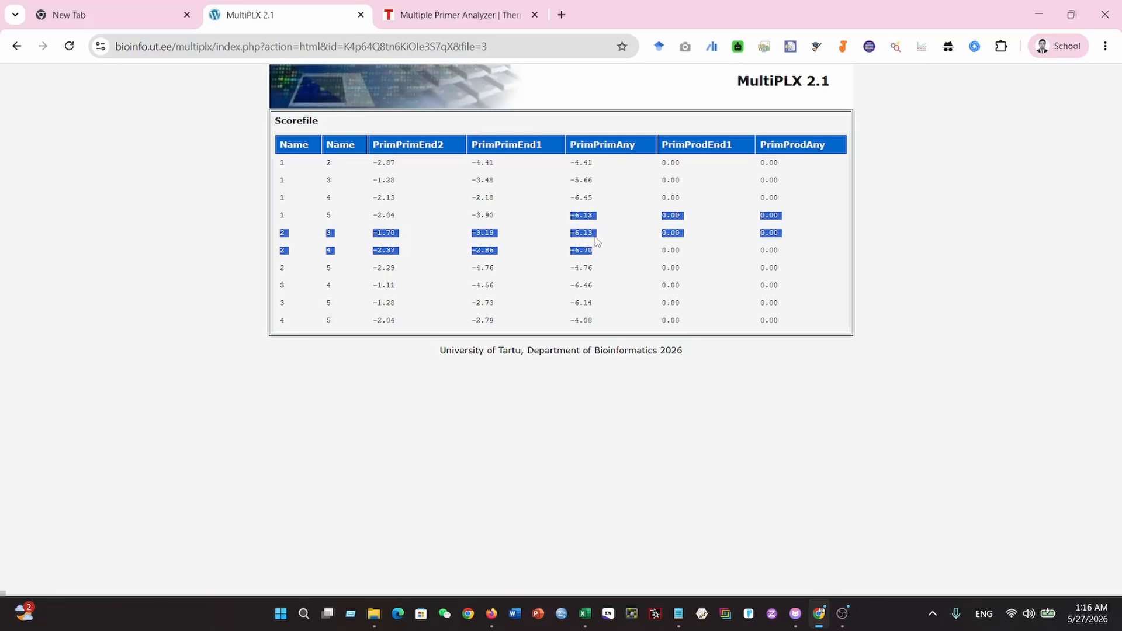
click(568, 291)
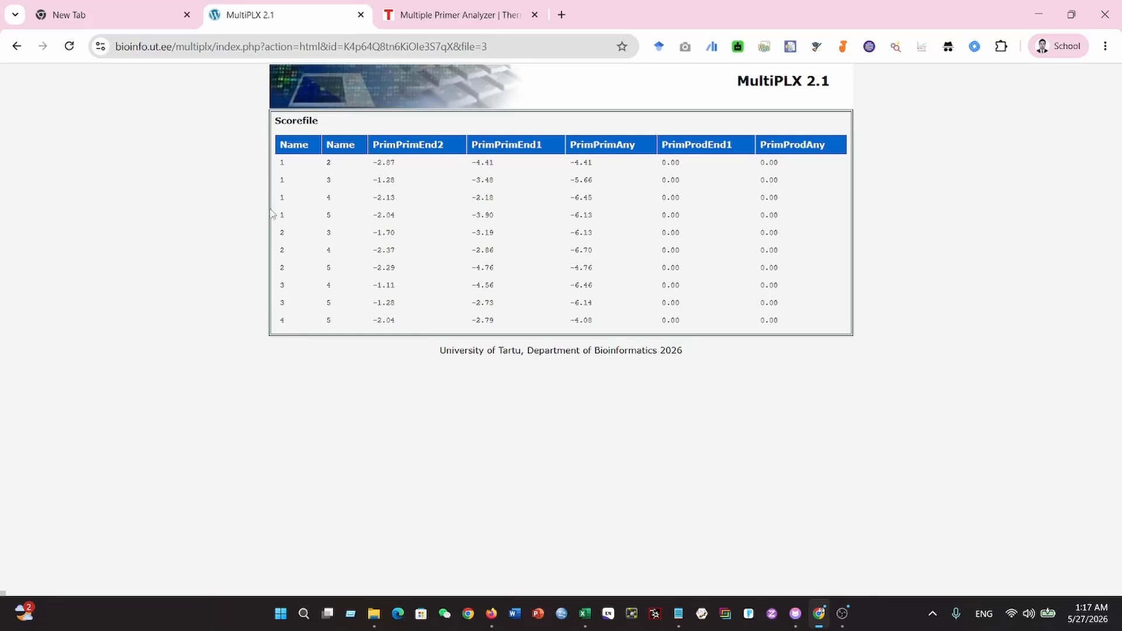
Go back from the score table to the Google search results and reopen the MultiPLX 2.1 website with a fresh form
click(17, 47)
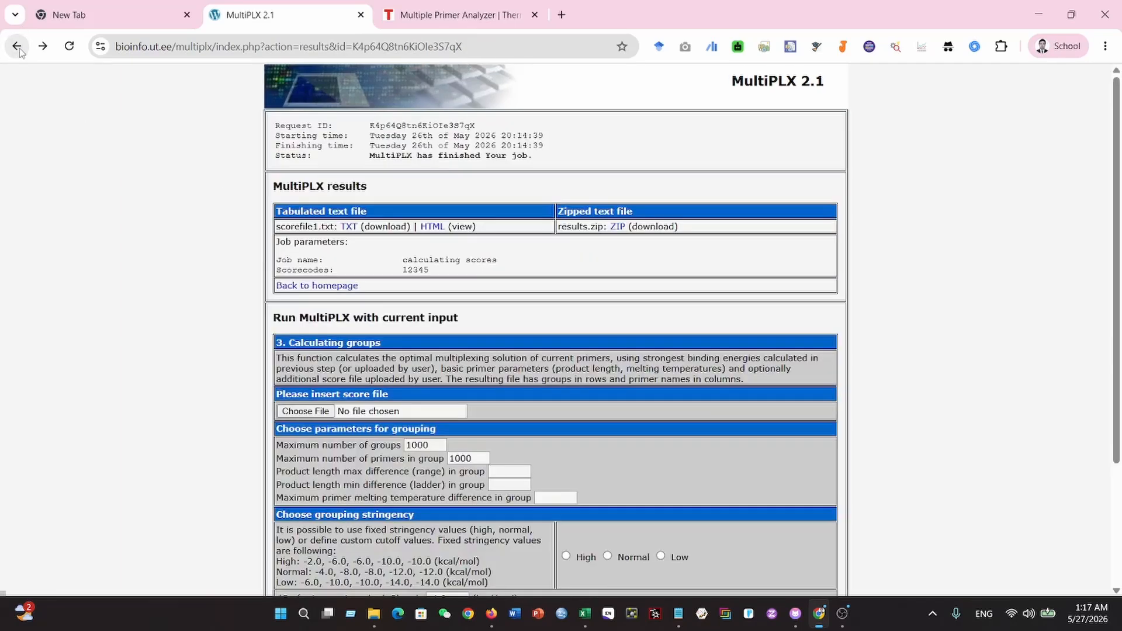
click(16, 47)
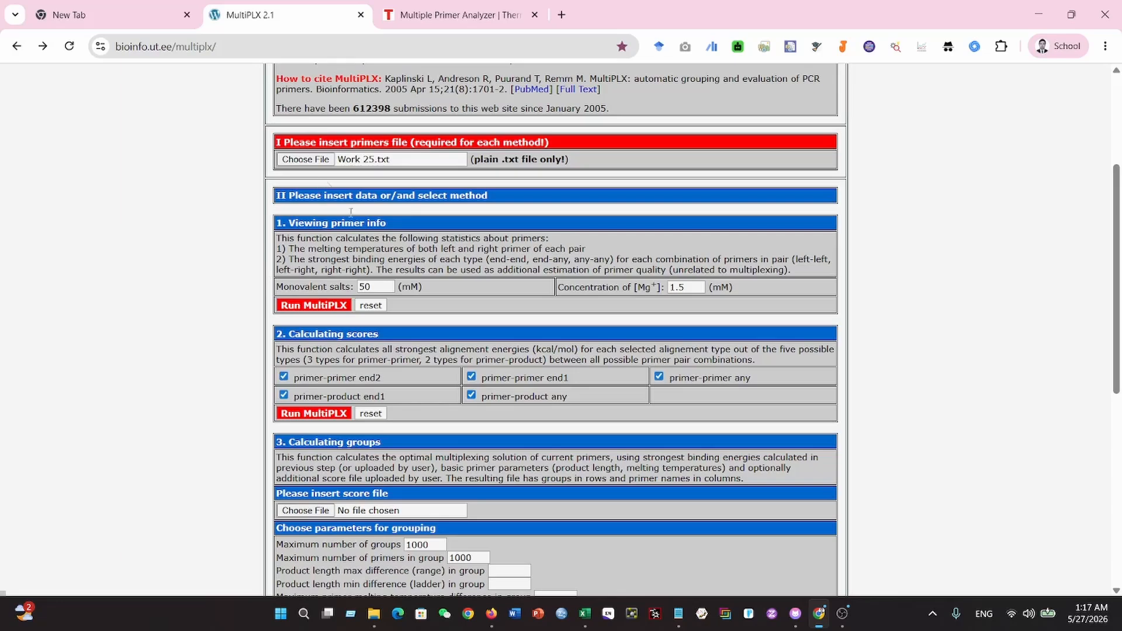
scroll(496, 304, up, 2)
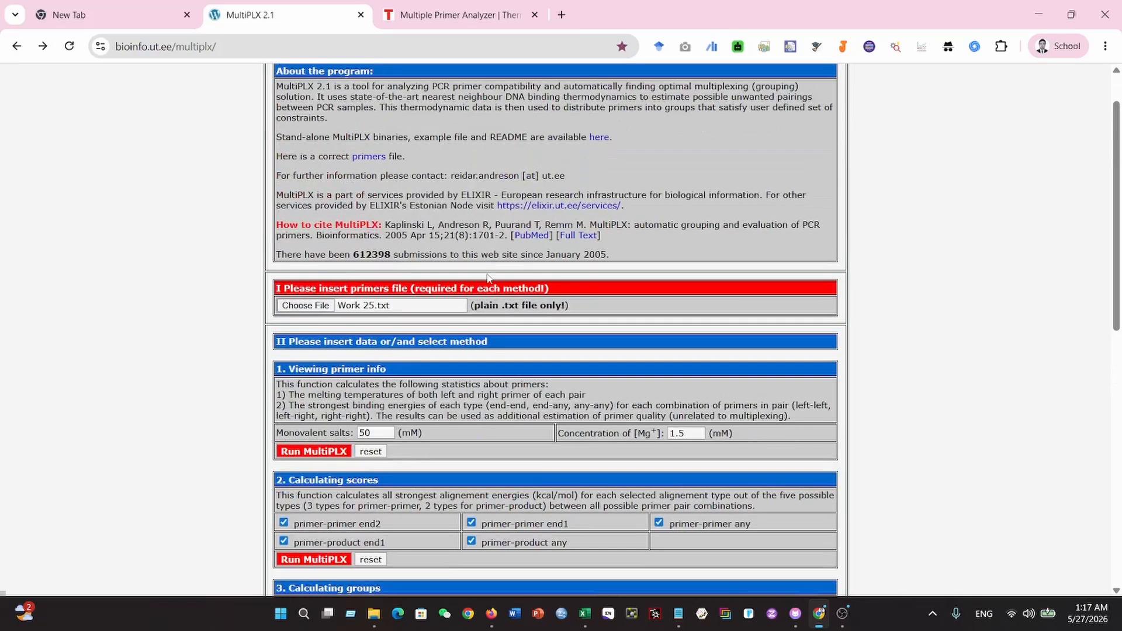
click(17, 47)
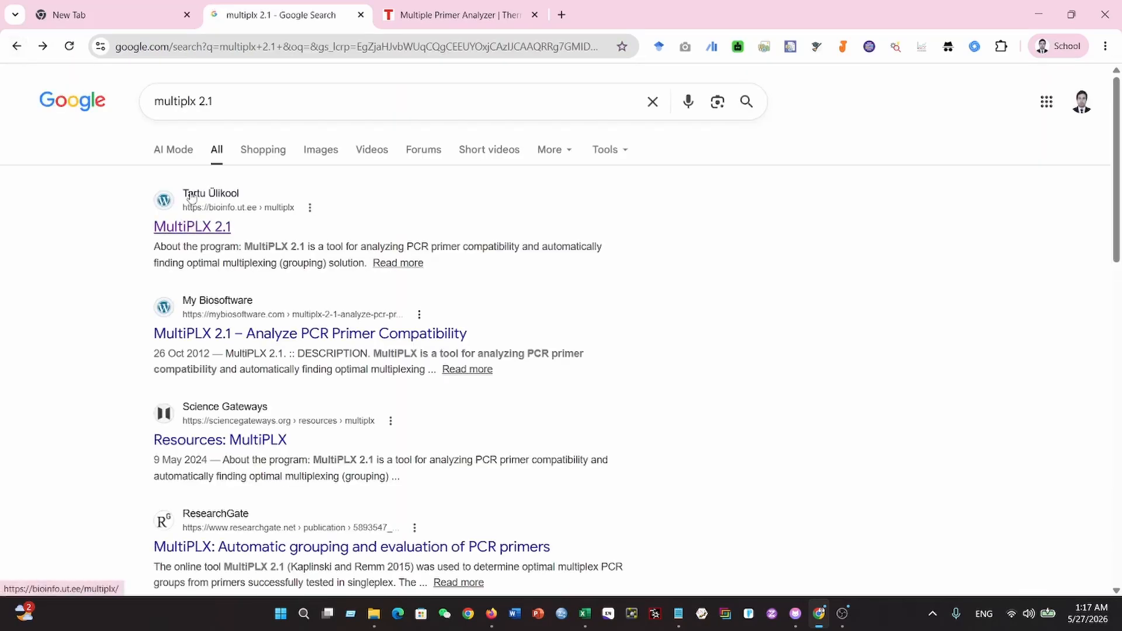
click(187, 233)
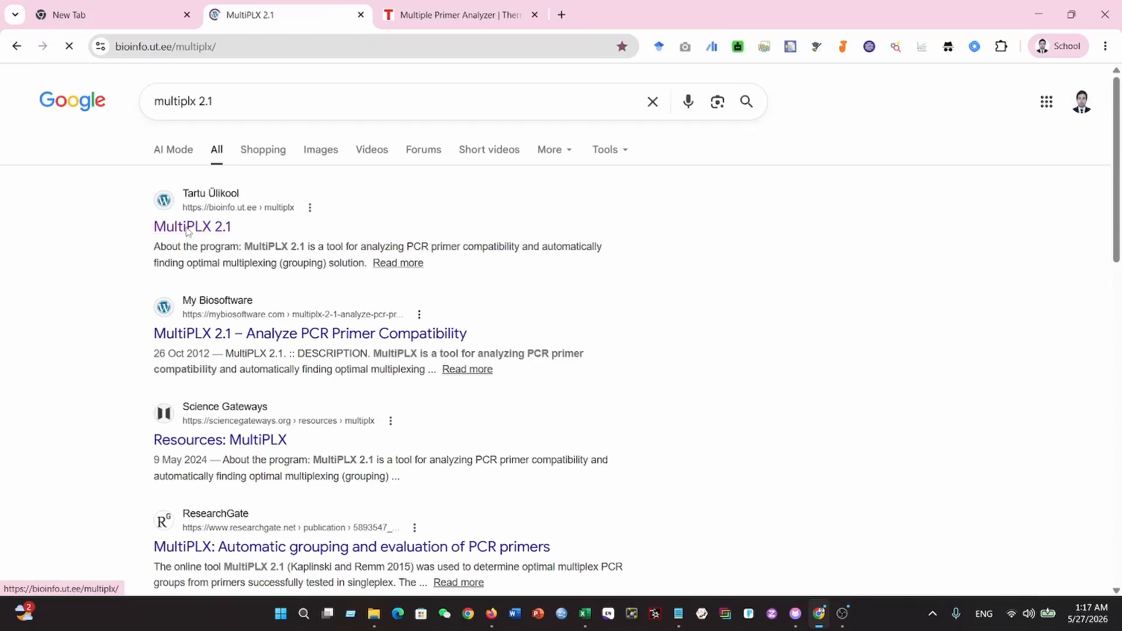
scroll(468, 281, down, 1)
scroll(468, 281, down, 2)
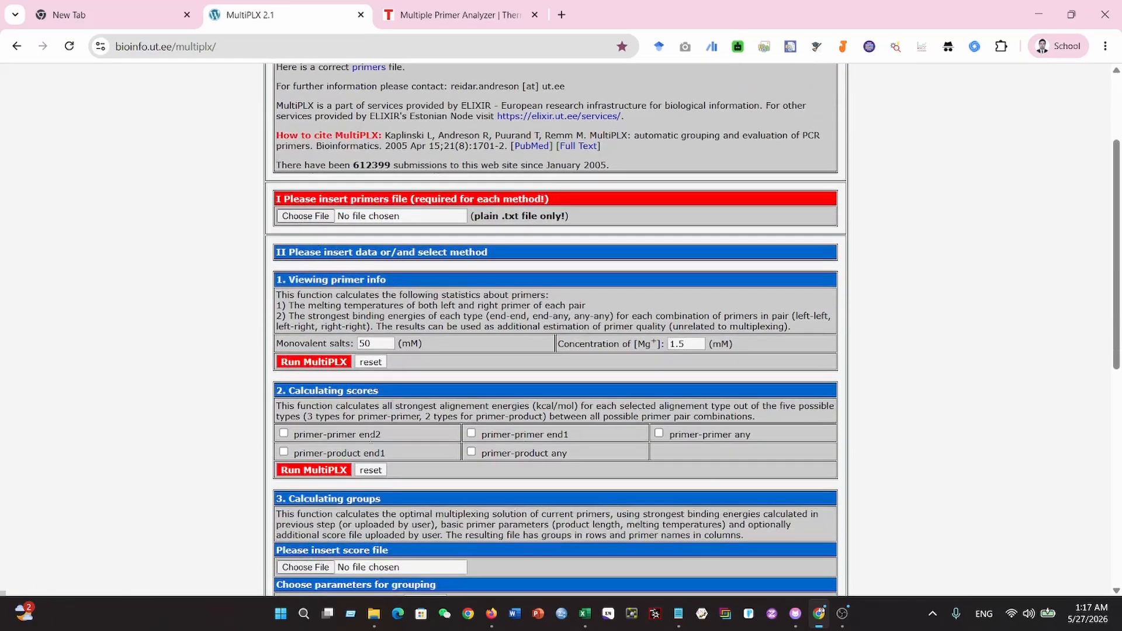
Select all three primer-primer (end2, end1, any) and both primer-product (end1, any) score calculations in the fresh form
click(471, 452)
click(471, 433)
click(283, 433)
click(284, 452)
click(659, 434)
scroll(390, 444, up, 2)
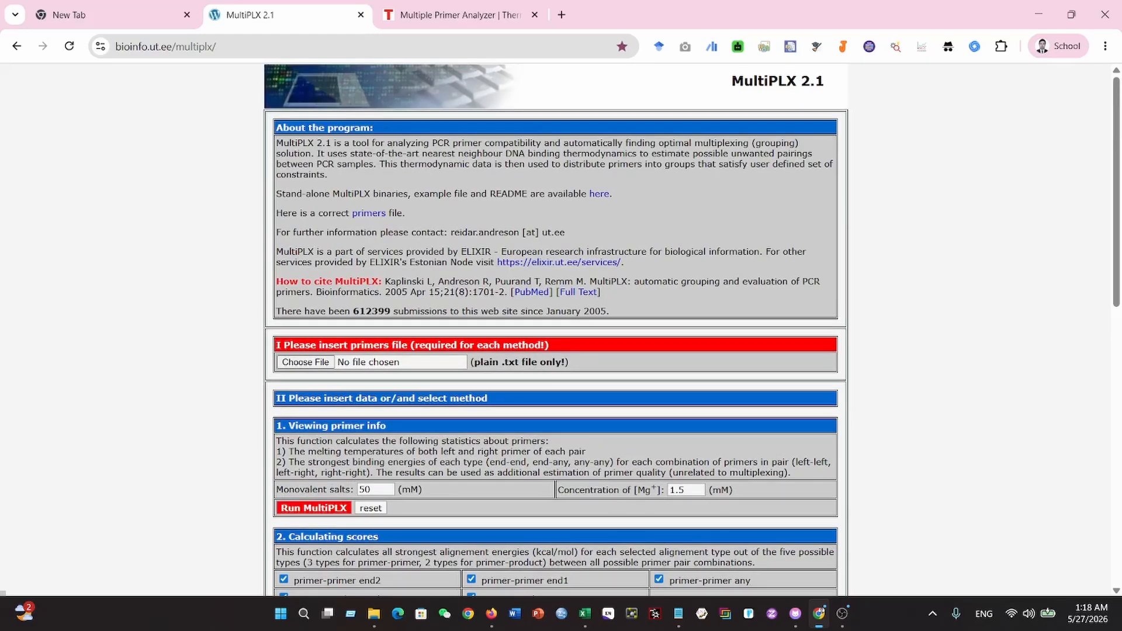
Read the program description on primer compatibility, optimal multiplexing and binding thermodynamics, and look over the remaining form sections
drag(386, 143, 543, 143)
click(574, 155)
drag(628, 143, 752, 144)
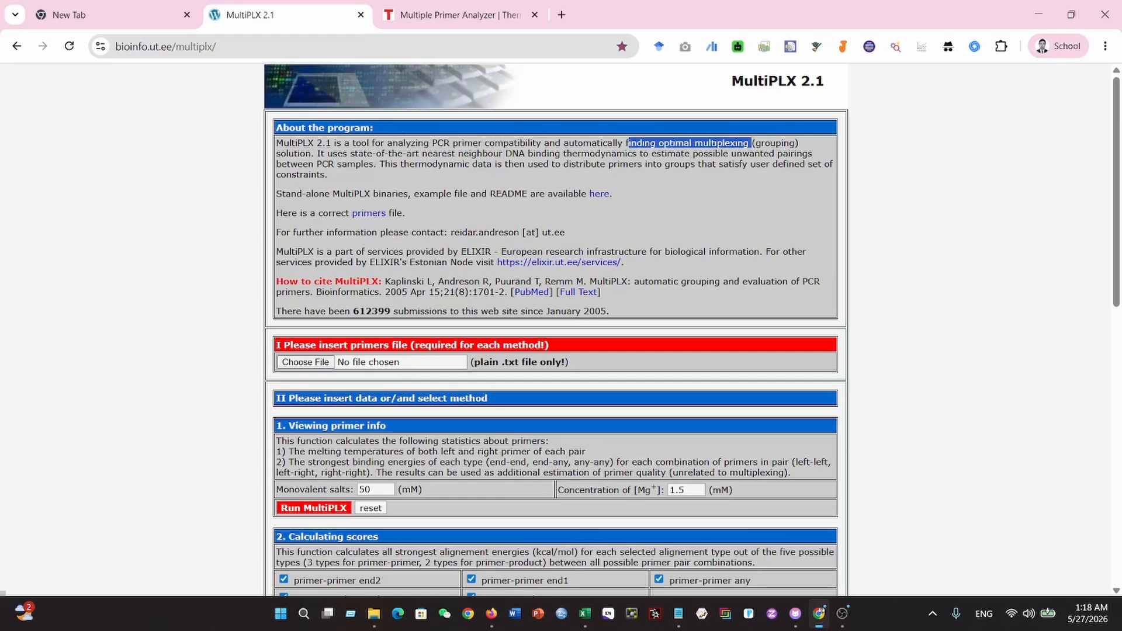
click(536, 154)
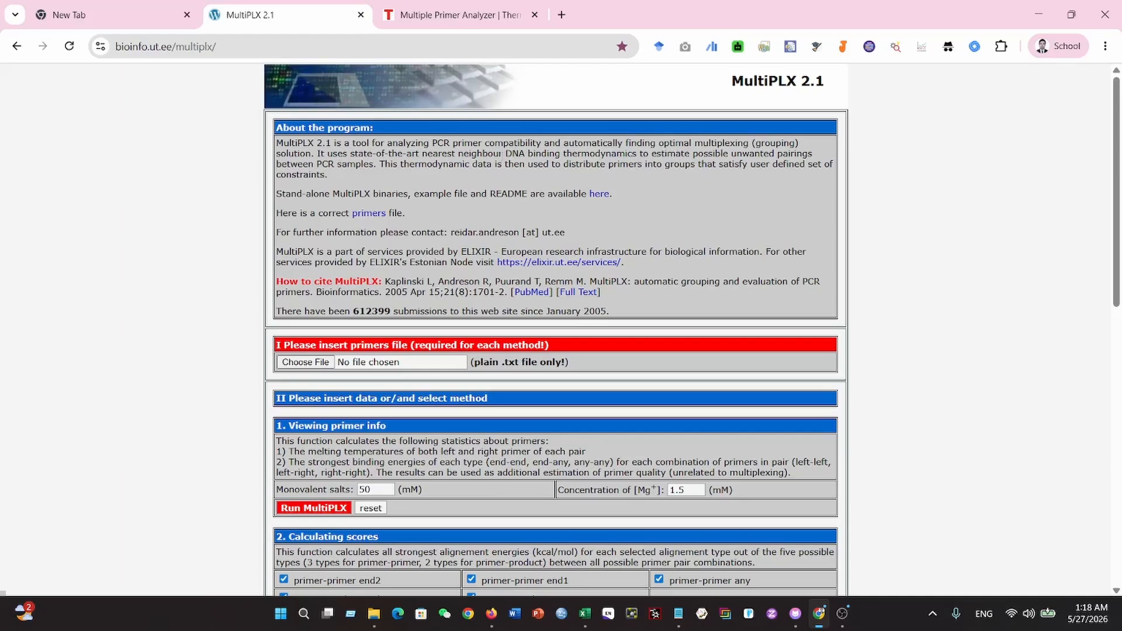
drag(504, 154, 755, 154)
click(755, 155)
scroll(681, 229, down, 12)
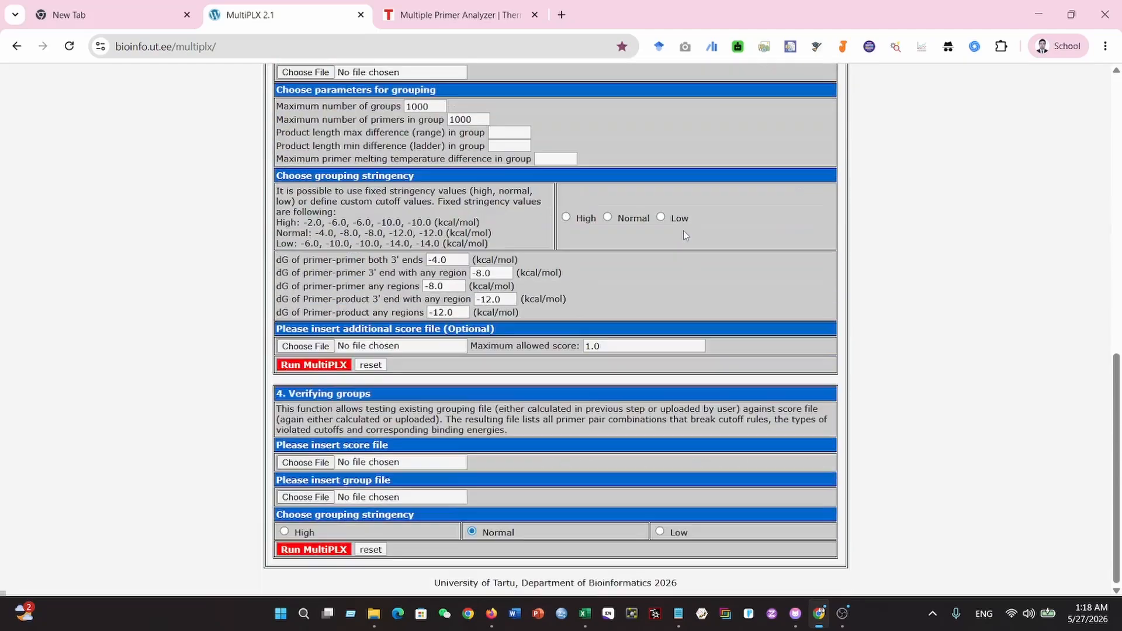
scroll(684, 232, up, 12)
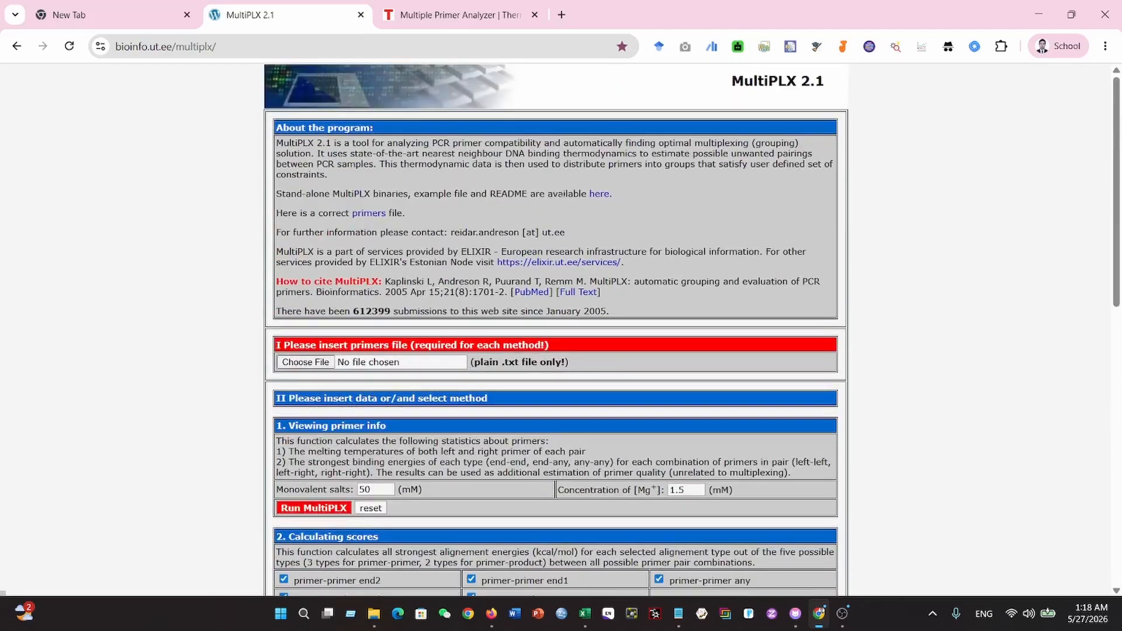